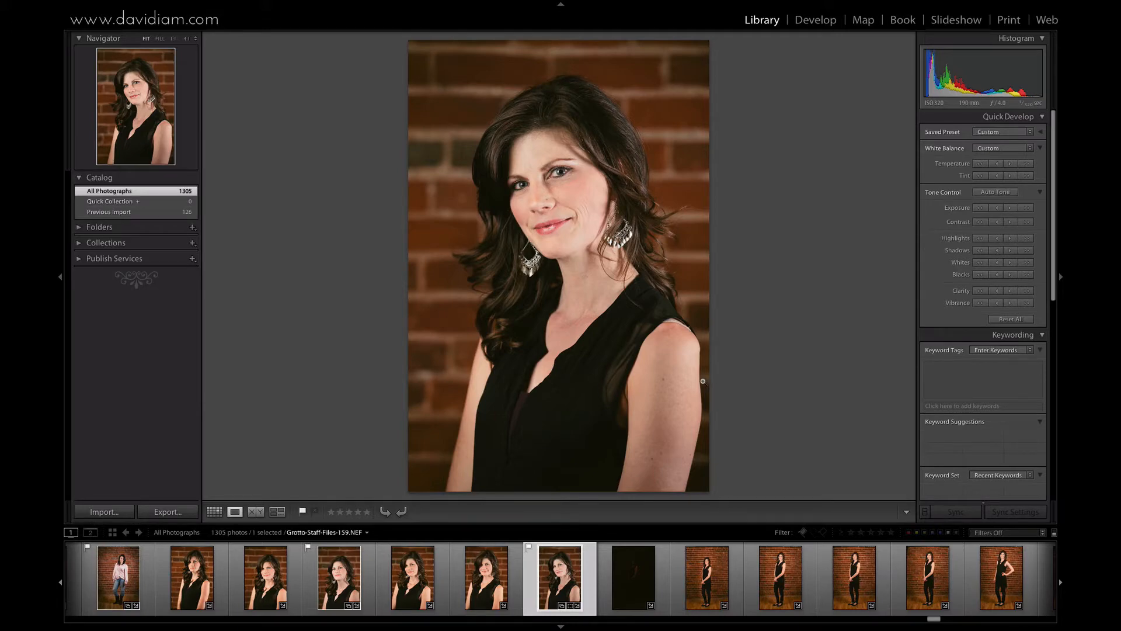
Step: Open the selected brick-wall portrait from the Lightroom library in Adobe Photoshop CS6 for editing
right_click(570, 571)
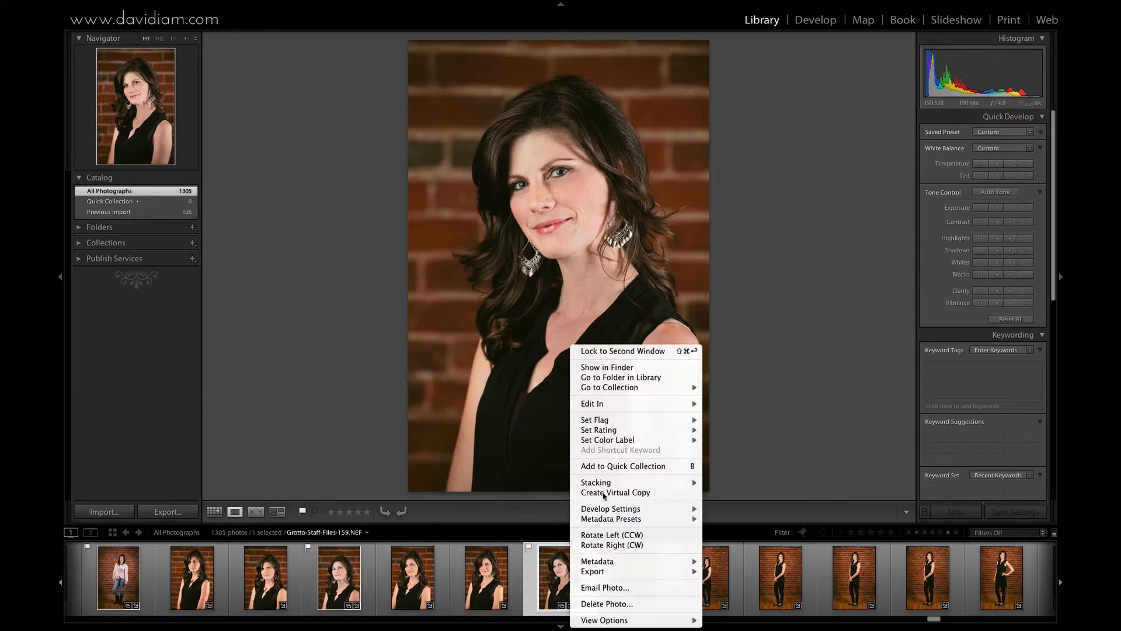
mouse_move(672, 404)
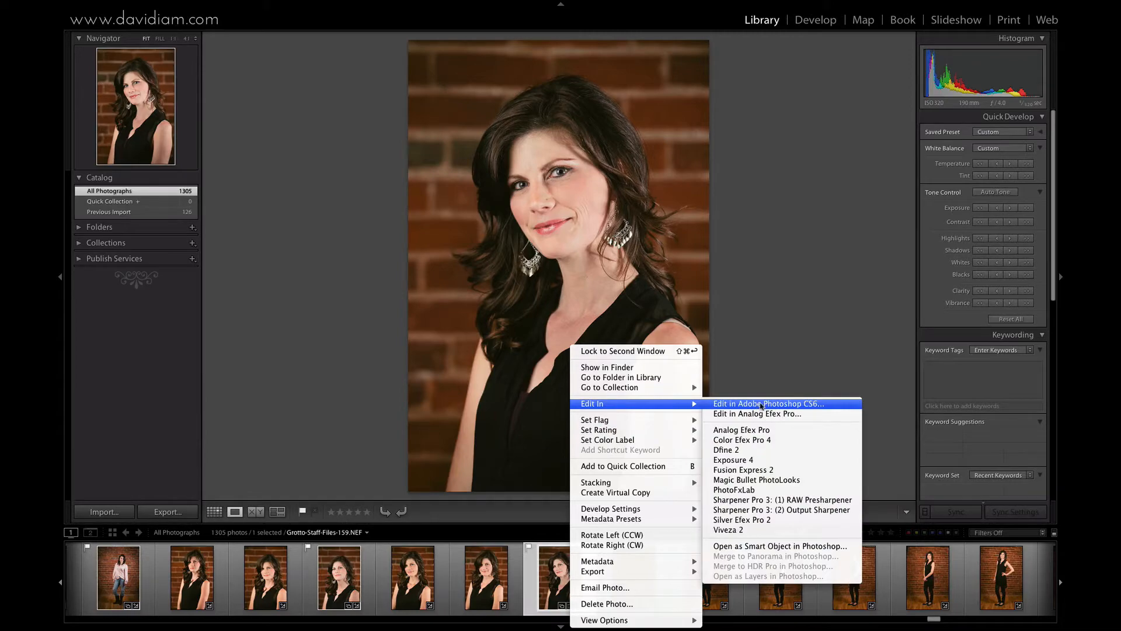
click(761, 403)
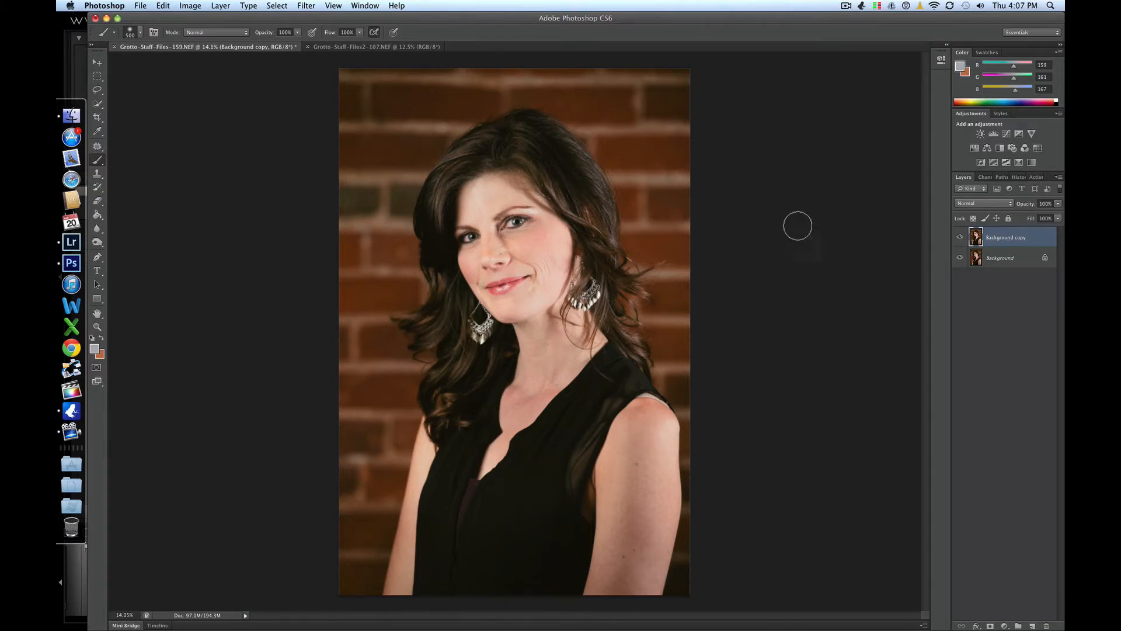
scroll(542, 248, up, 3)
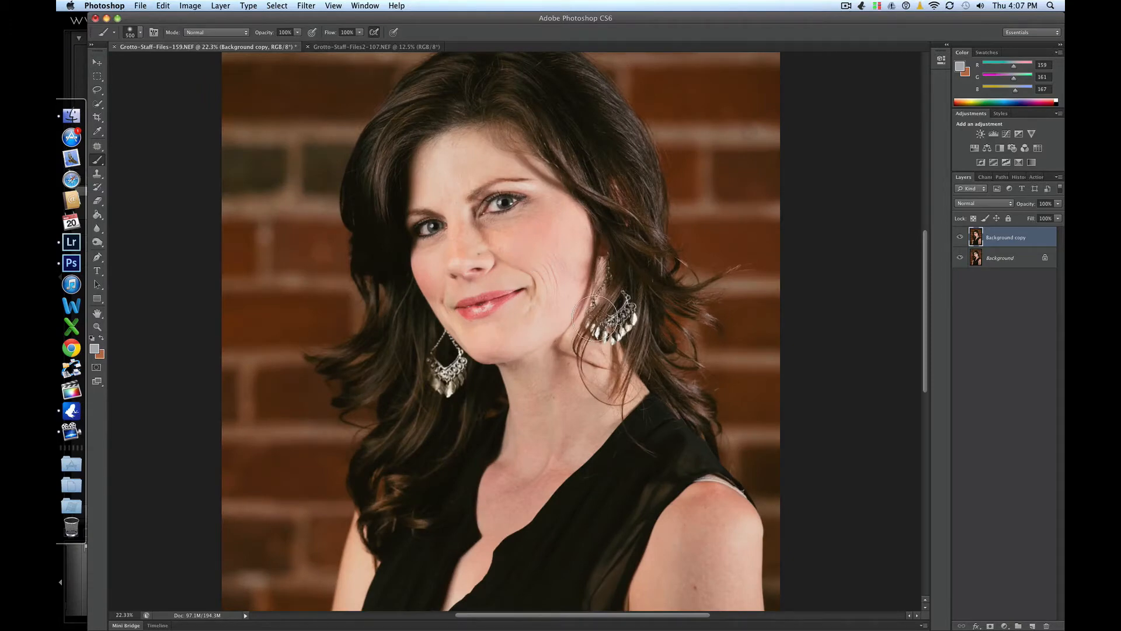
scroll(601, 316, down, 2)
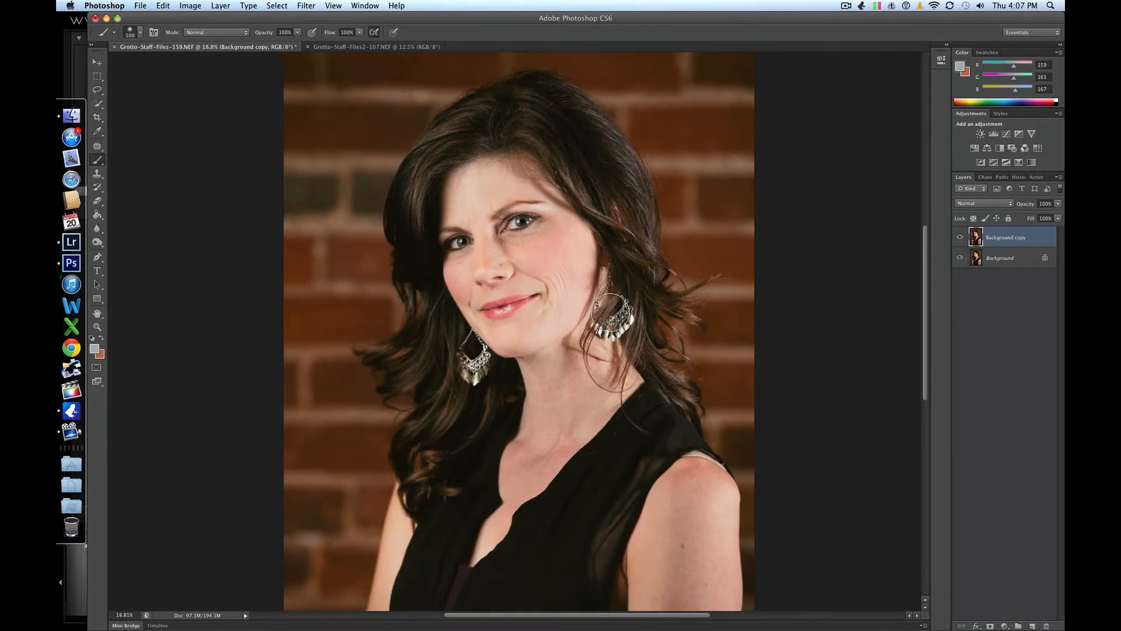
scroll(610, 313, up, 3)
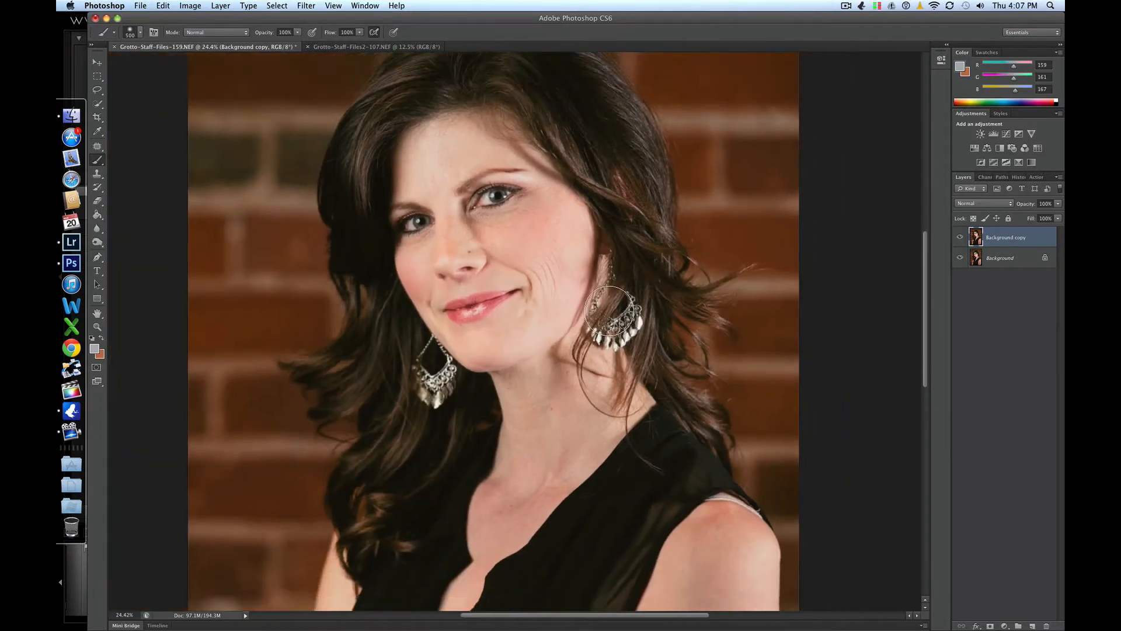
scroll(610, 314, down, 4)
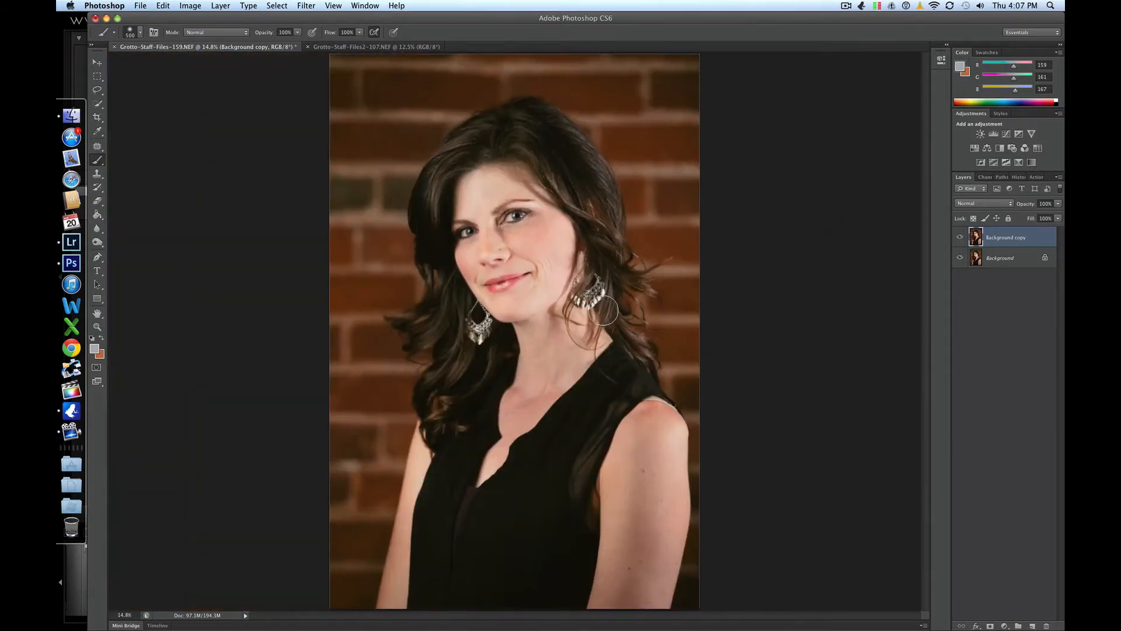
Step: Remove the small blemishes on the woman's forehead between and above the eyebrows with the Spot Healing Brush
scroll(603, 310, up, 3)
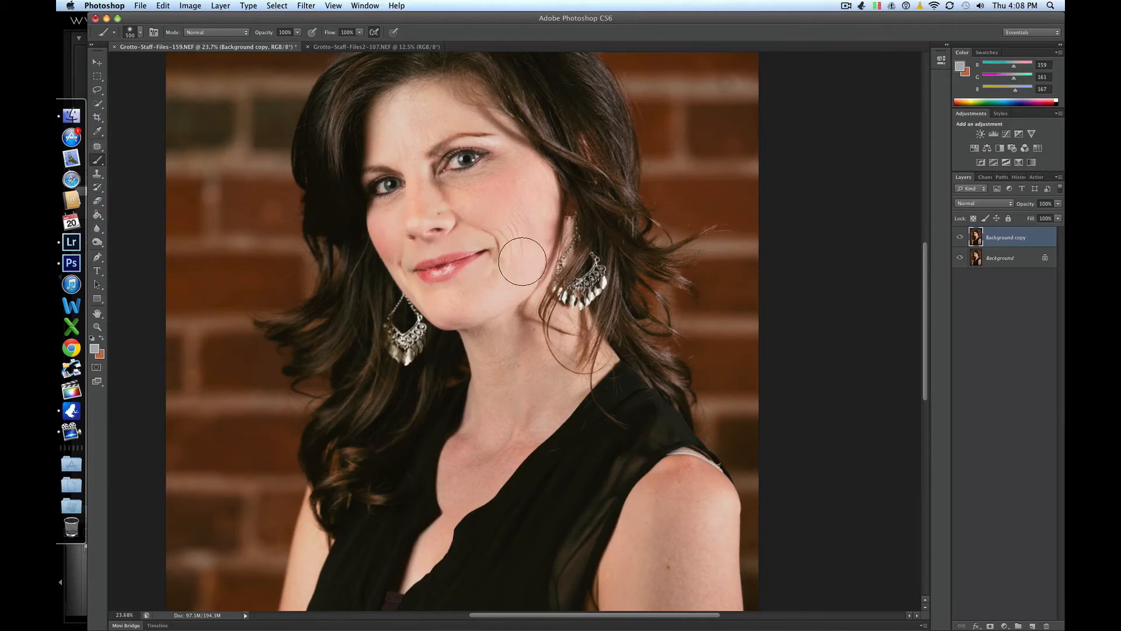
click(98, 147)
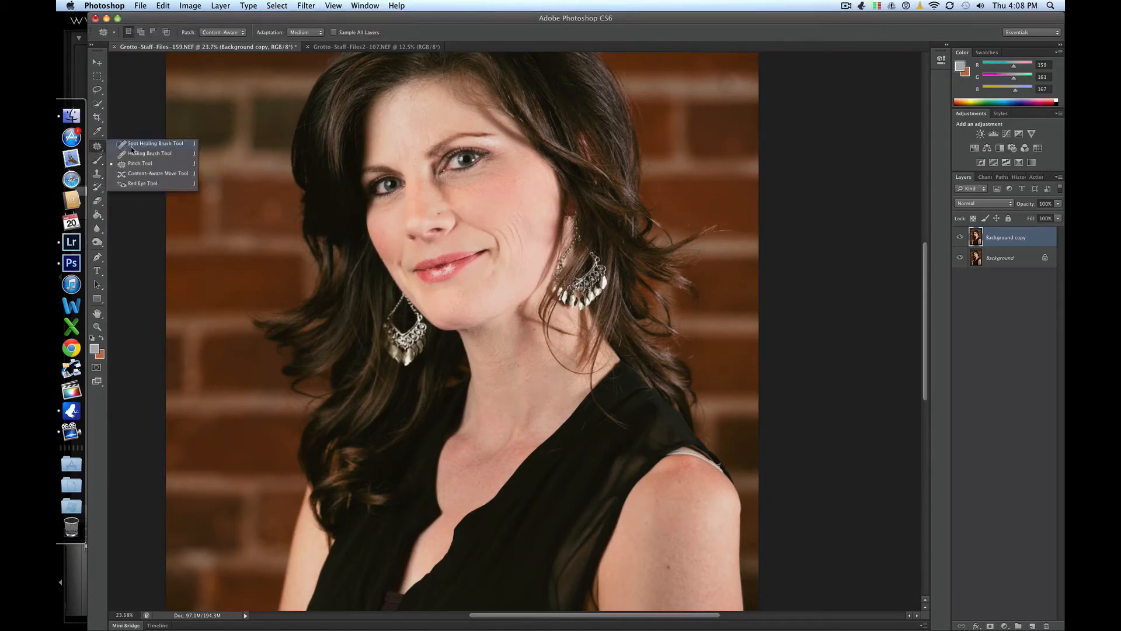
click(146, 146)
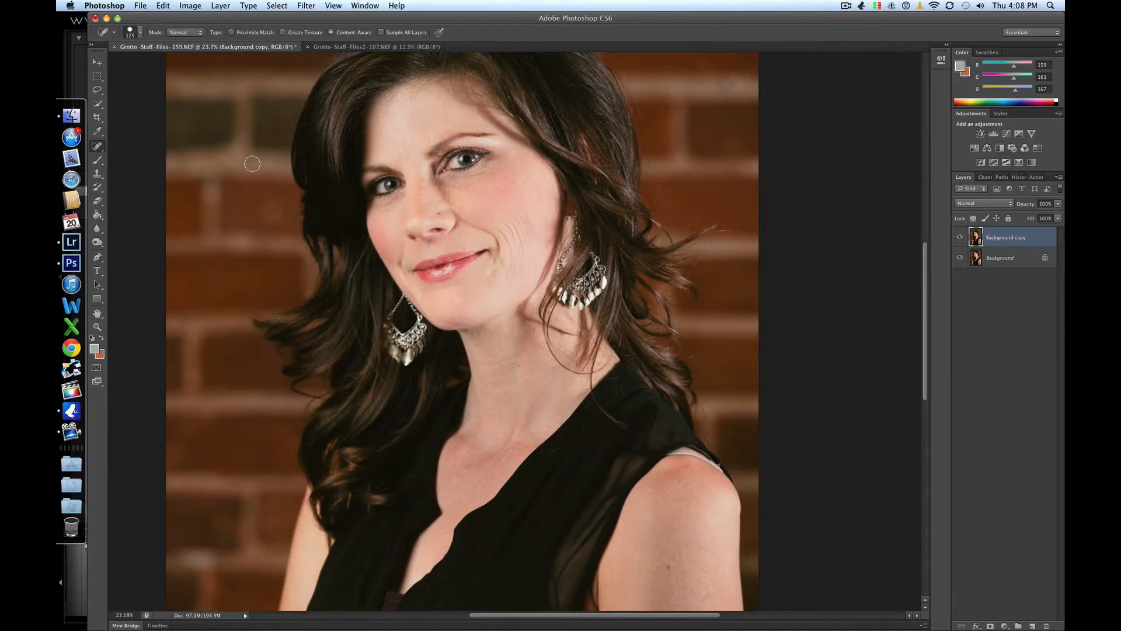
click(516, 180)
click(519, 364)
drag(403, 138, 401, 170)
key(super+equal)
key(super+equal)
key(super+equal)
scroll(411, 112, up, 10)
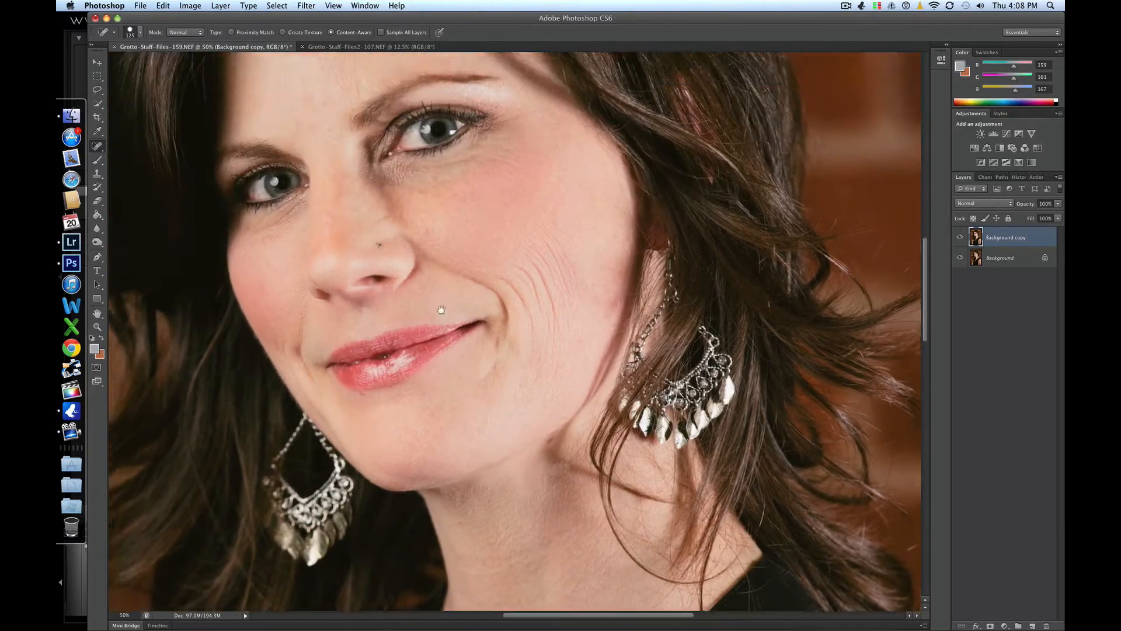
mouse_move(368, 238)
mouse_down()
mouse_move(366, 260)
mouse_move(422, 238)
mouse_up()
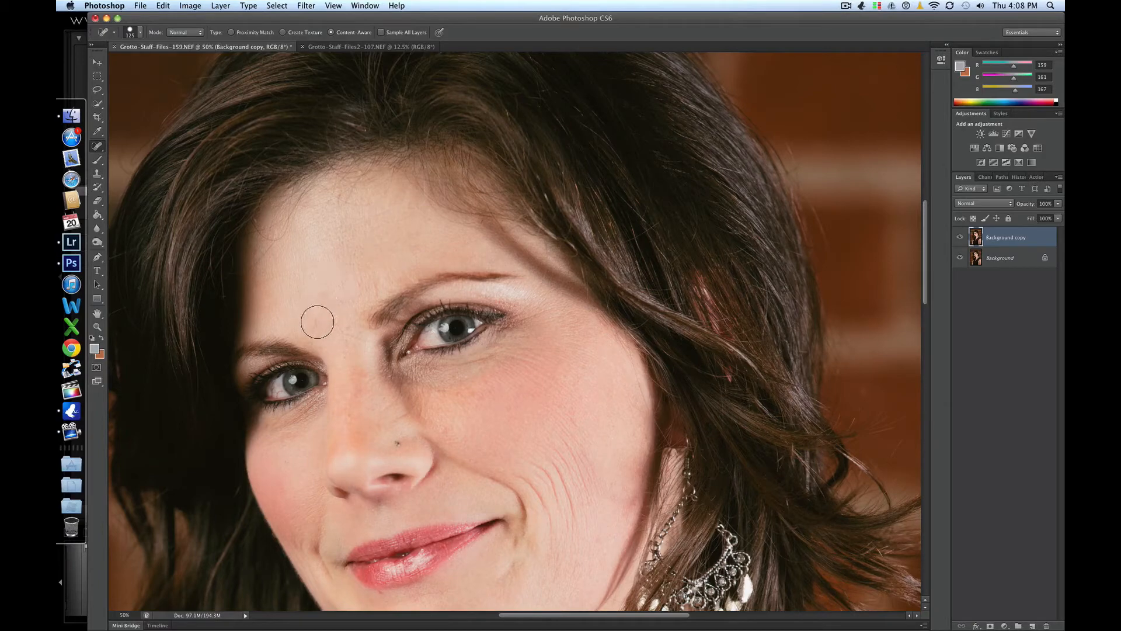
drag(316, 314, 315, 331)
drag(370, 283, 371, 283)
Step: Spot-heal the small skin marks on the chin, along the jaw and on the neck
scroll(402, 381, down, 10)
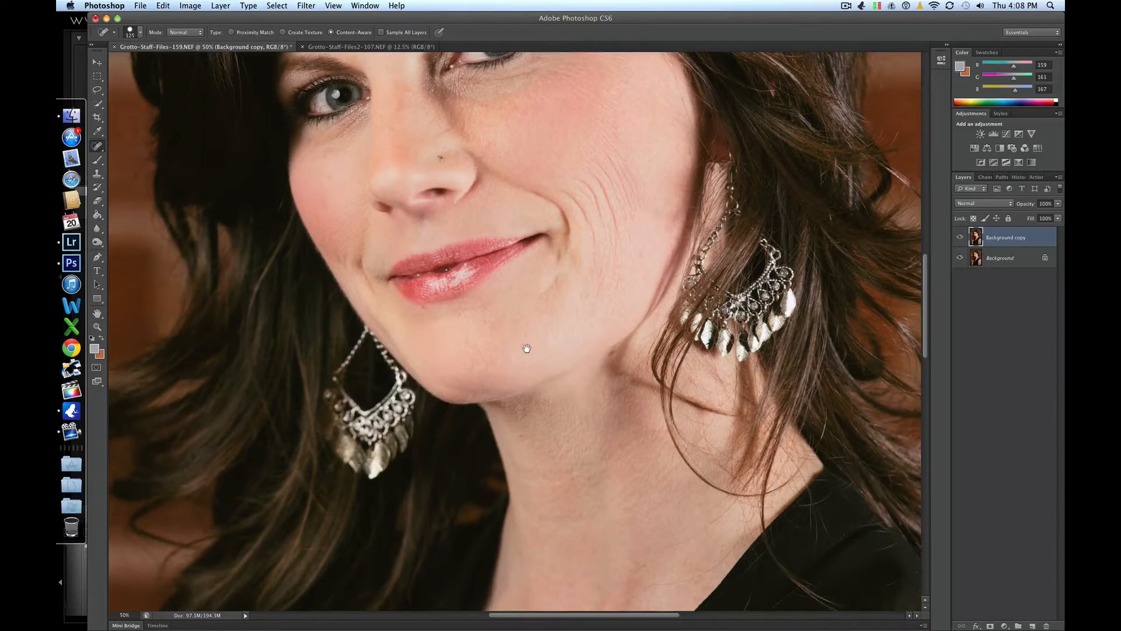
scroll(526, 349, down, 2)
mouse_move(436, 287)
mouse_down()
mouse_move(453, 280)
mouse_move(397, 280)
mouse_up()
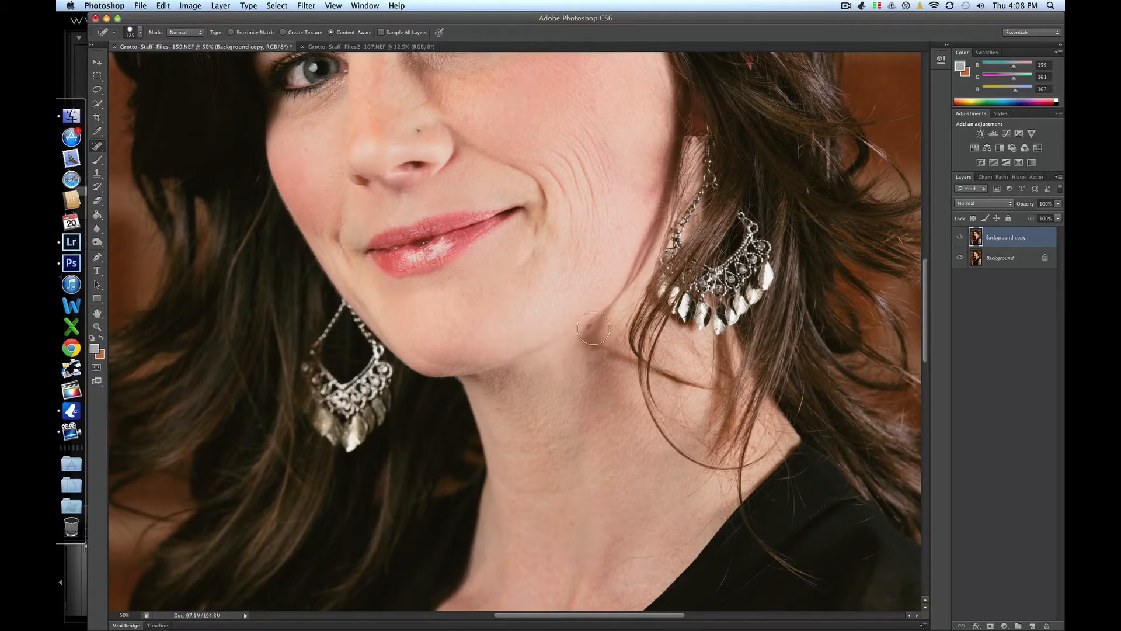
drag(591, 326, 592, 325)
drag(550, 425, 507, 311)
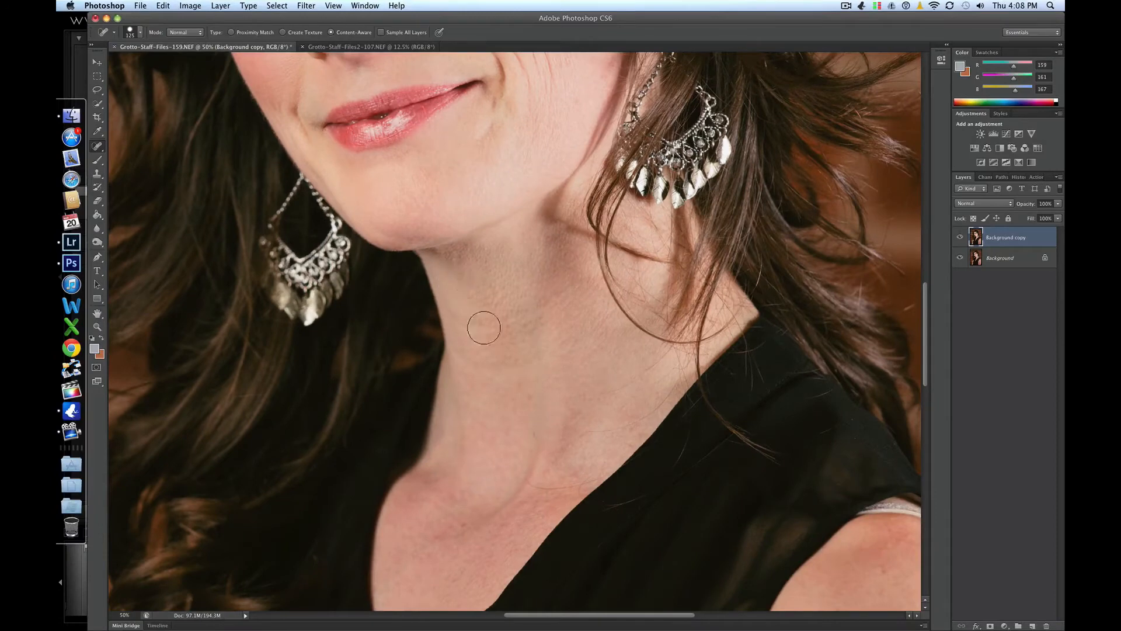
drag(476, 413, 498, 306)
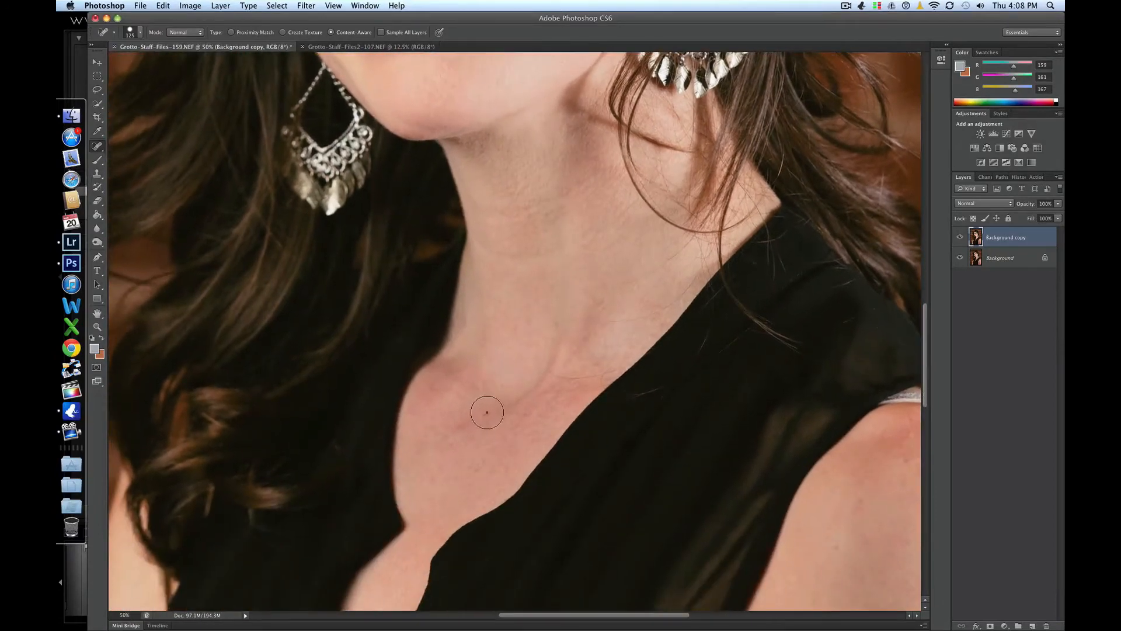
Step: Spot-heal the moles and dark spots on the shoulder and upper part of the bare arm beside the black top
drag(564, 335, 540, 253)
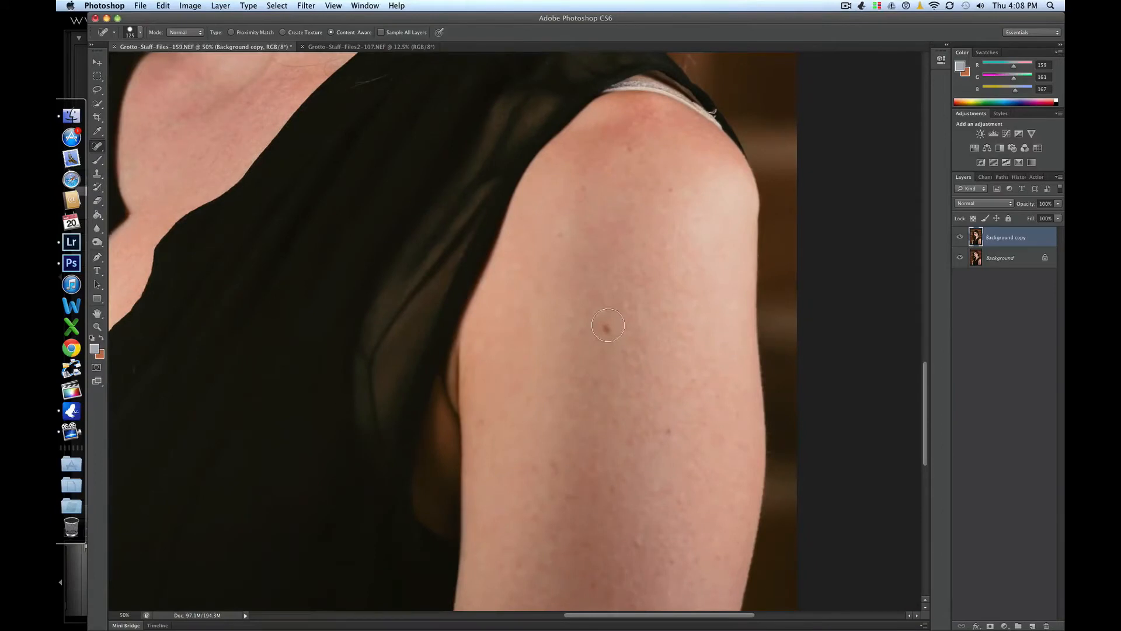
click(608, 325)
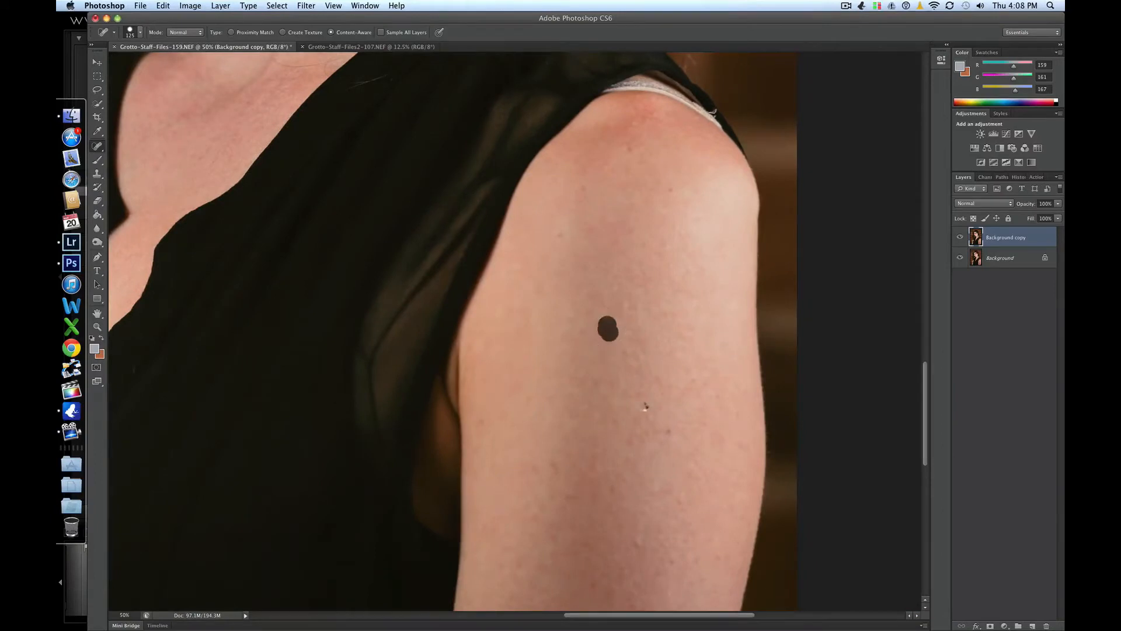
click(670, 431)
click(578, 192)
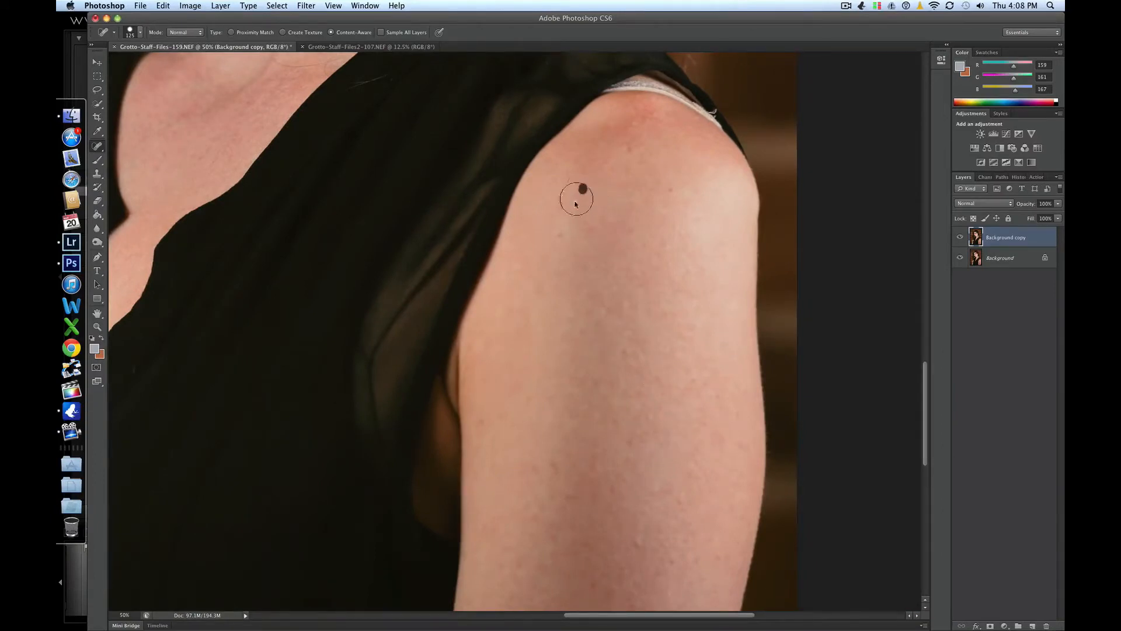
click(559, 234)
click(630, 149)
click(669, 190)
Step: Spot-heal the remaining moles on the lower part of the same arm and return to the full-image view
scroll(581, 358, down, 10)
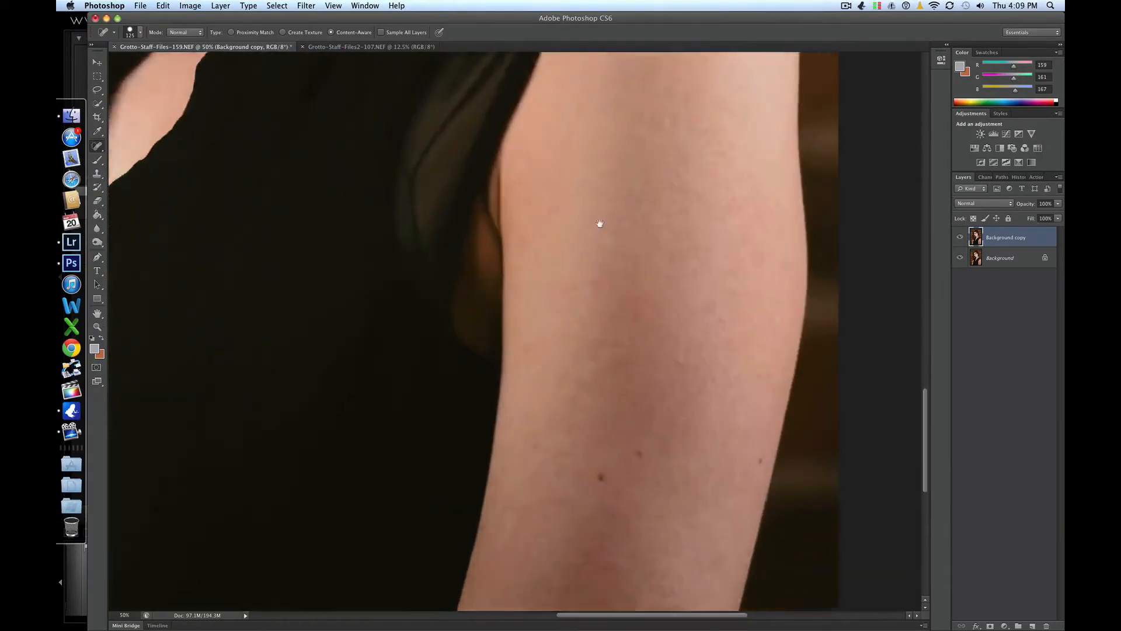
click(633, 341)
click(672, 319)
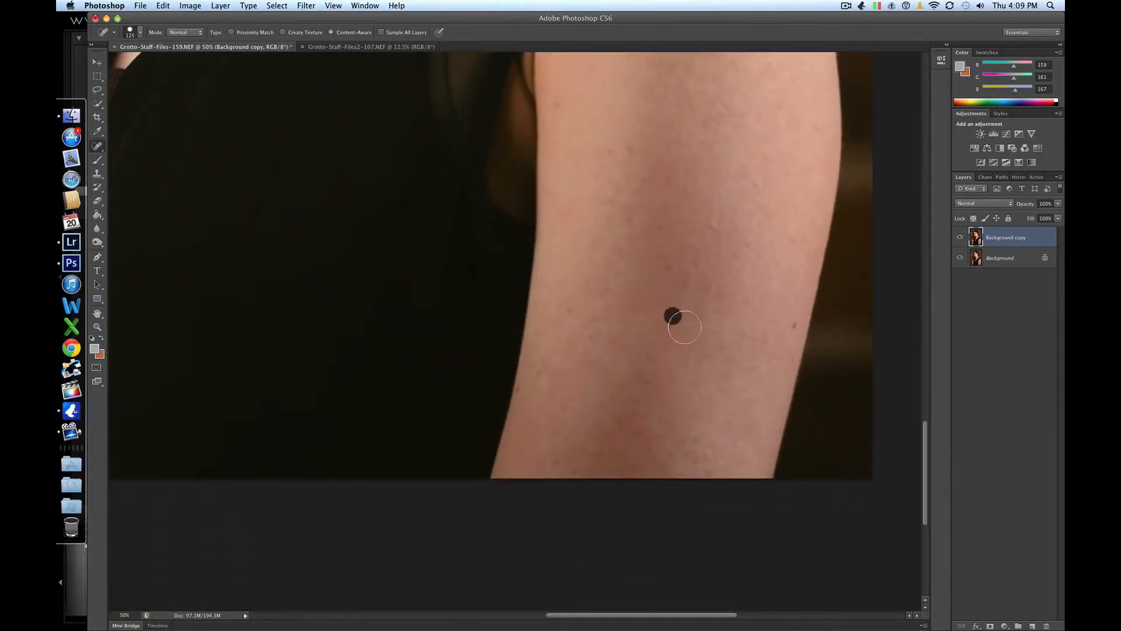
click(795, 322)
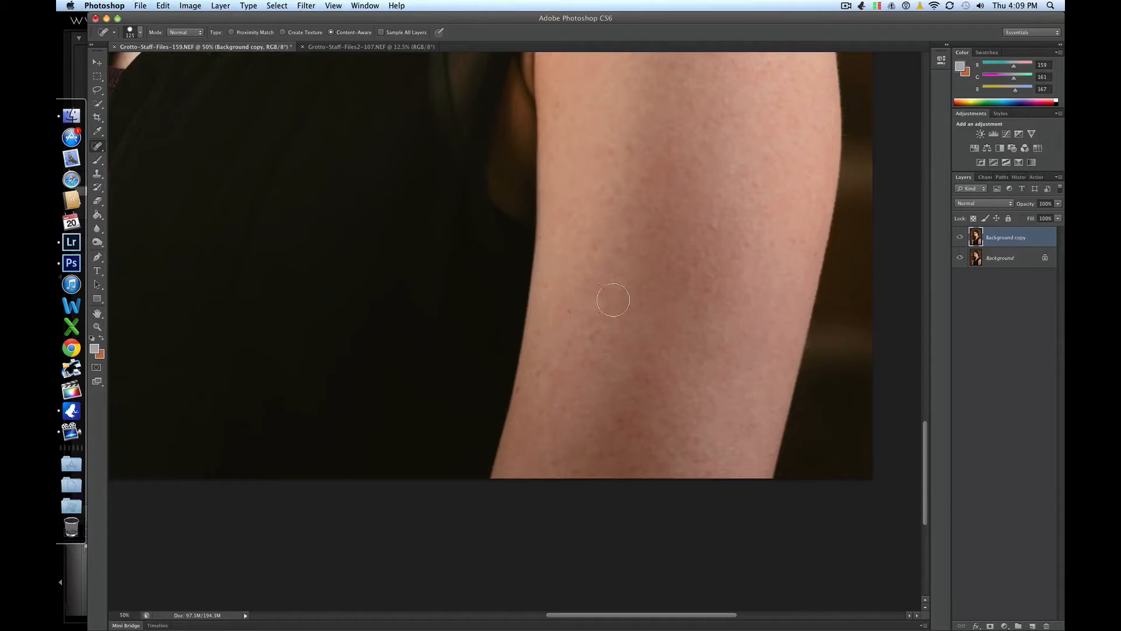
click(570, 310)
key(super+0)
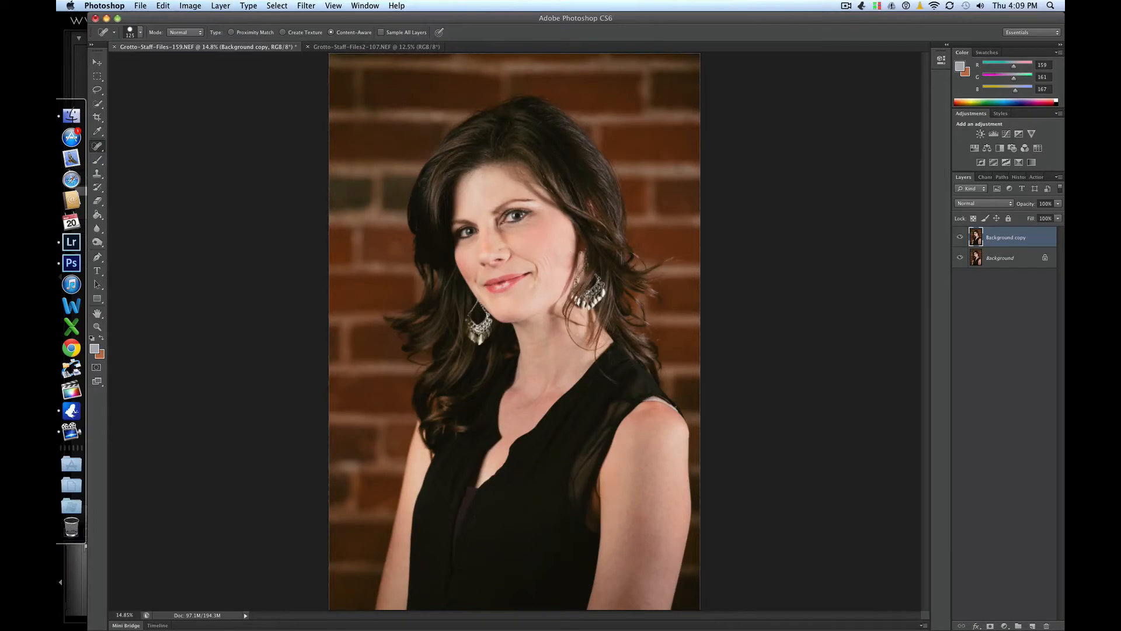
Step: Outline the smile wrinkles on the cheek beside the corner of the mouth with the Patch Tool
click(98, 148)
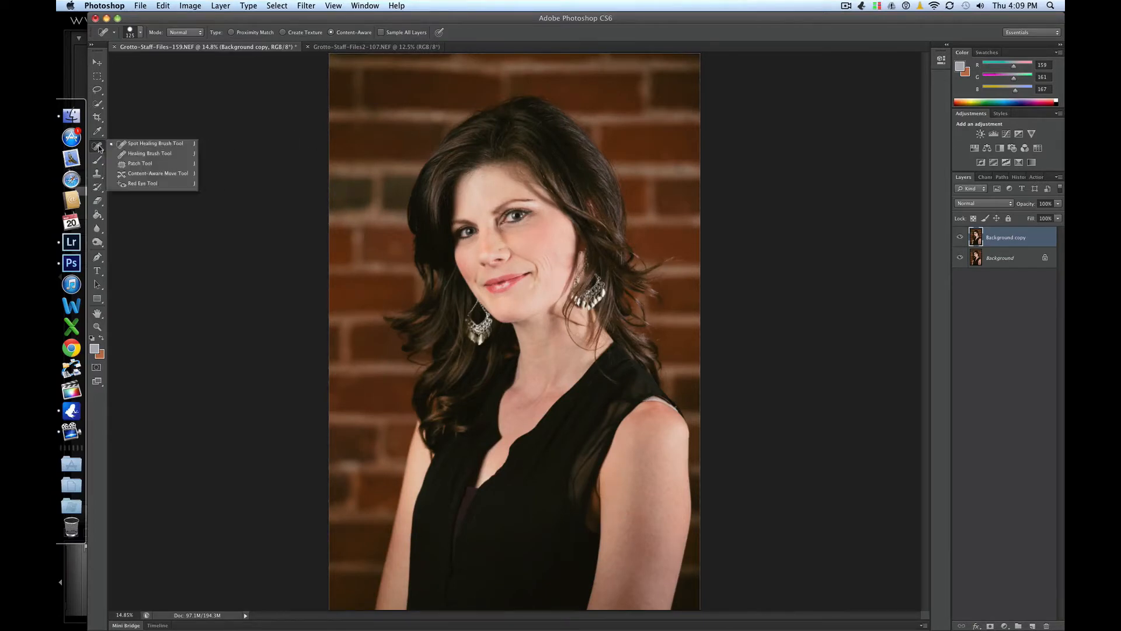
click(138, 165)
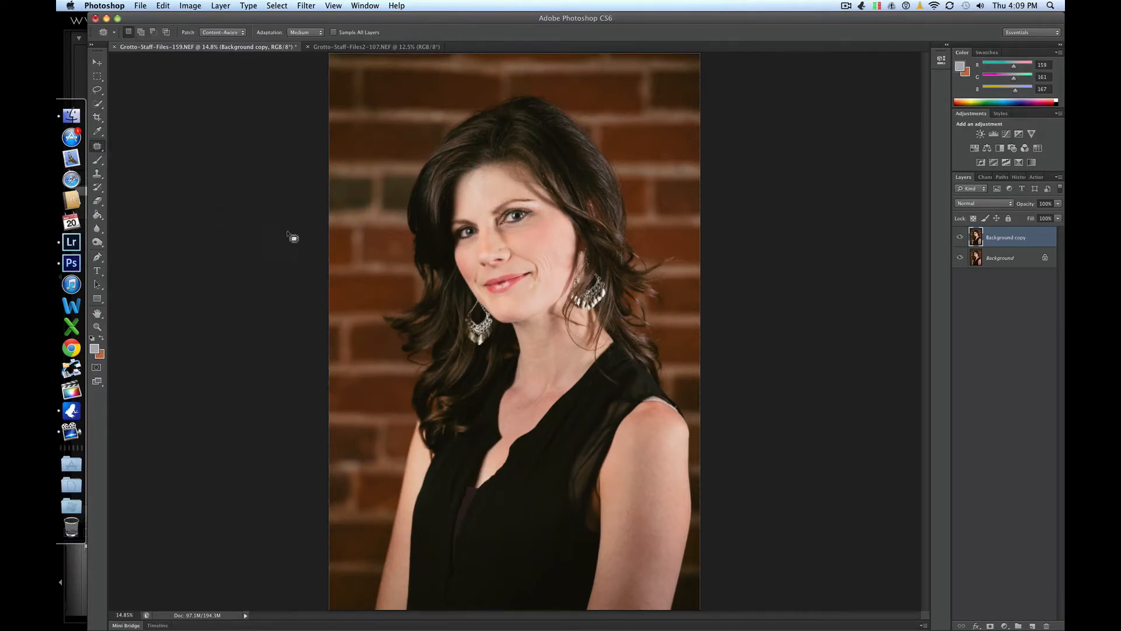
key(super+equal)
key(super+equal)
key(super+equal)
key(super+equal)
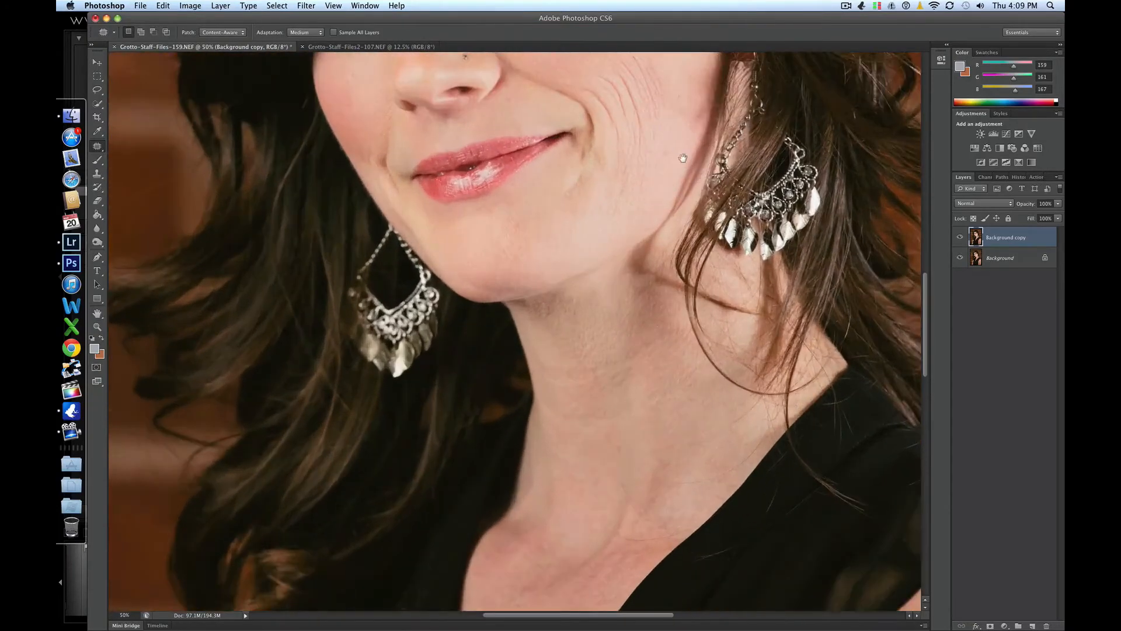
drag(682, 158, 593, 362)
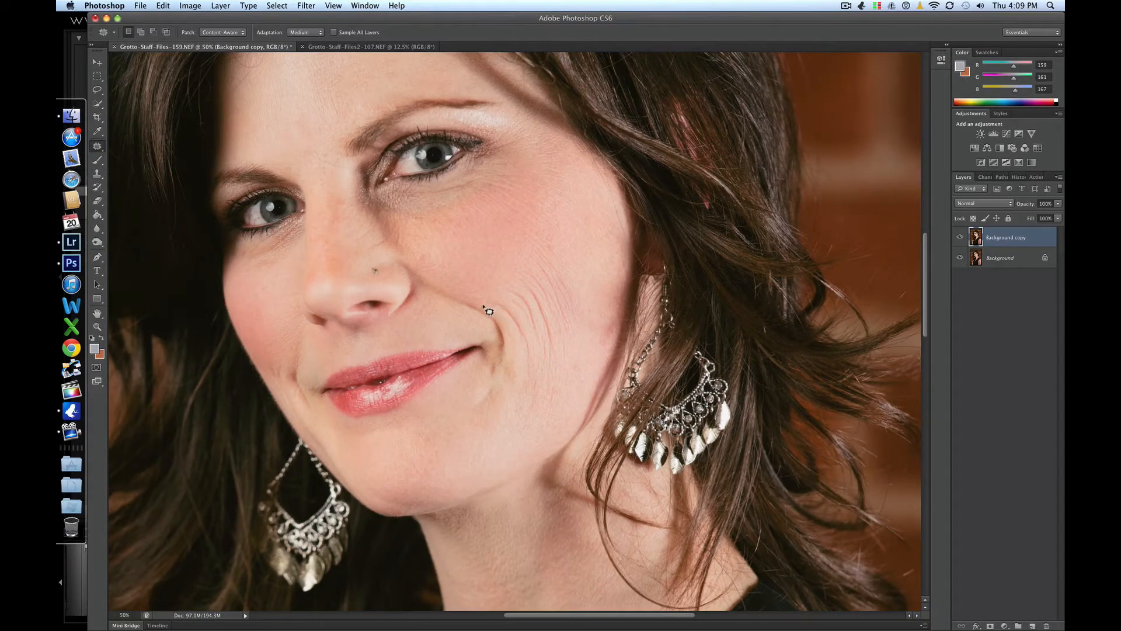
mouse_move(515, 344)
mouse_down()
mouse_move(515, 380)
mouse_move(539, 394)
mouse_move(568, 372)
mouse_move(590, 290)
mouse_up()
drag(490, 309, 486, 304)
Step: Feather the cheek selection by 4 pixels and patch it with the smooth skin from the cheek just above
click(276, 6)
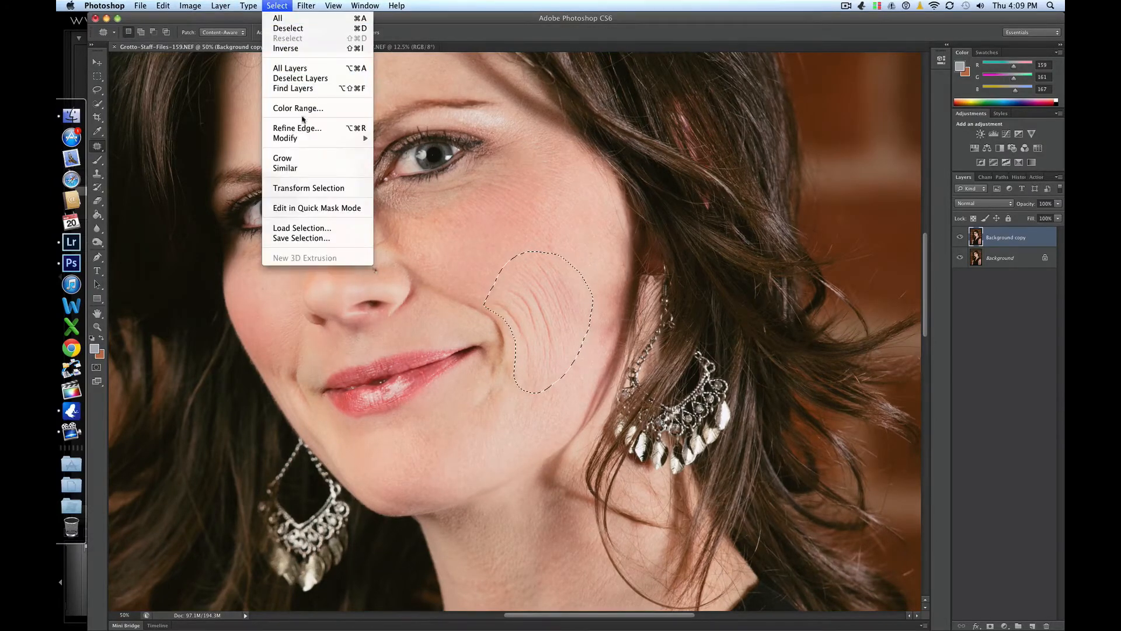
mouse_move(332, 139)
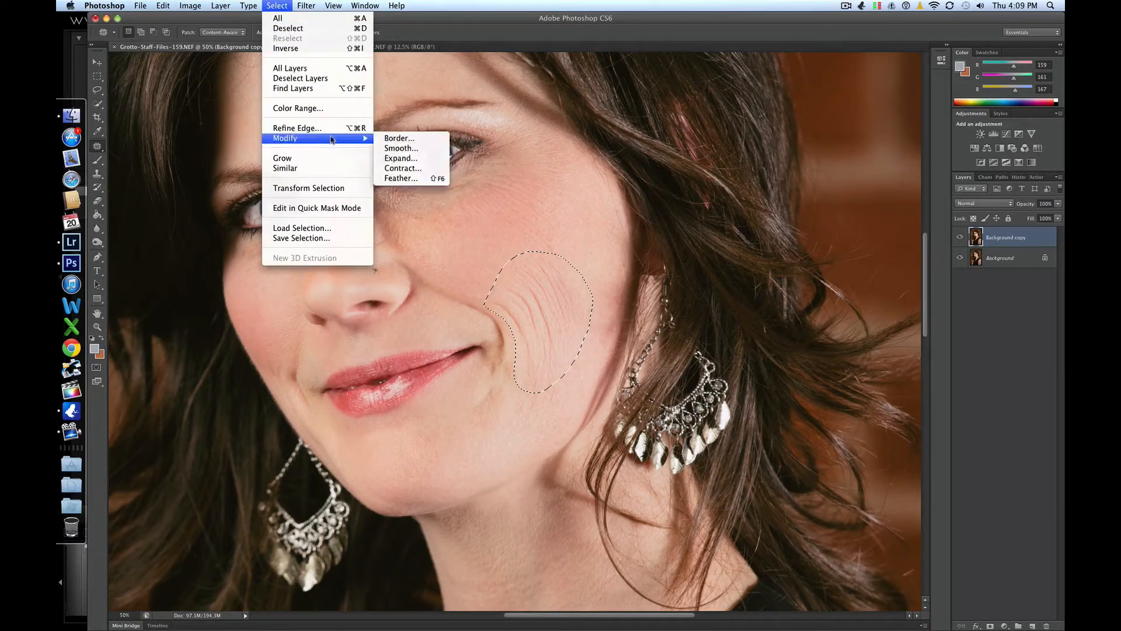
click(402, 178)
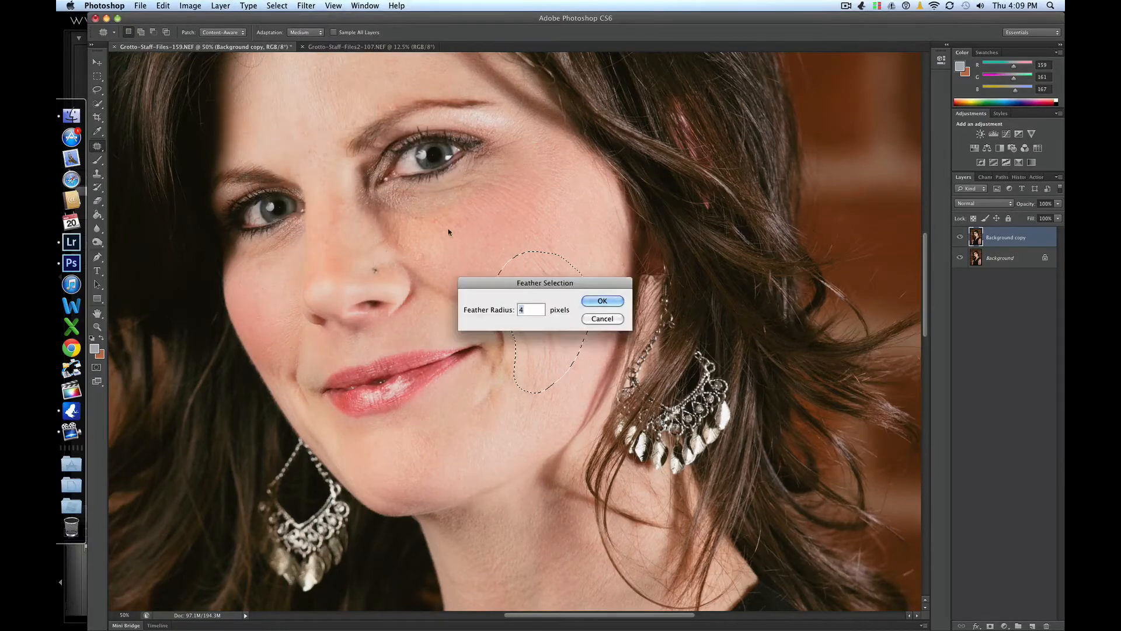
click(601, 301)
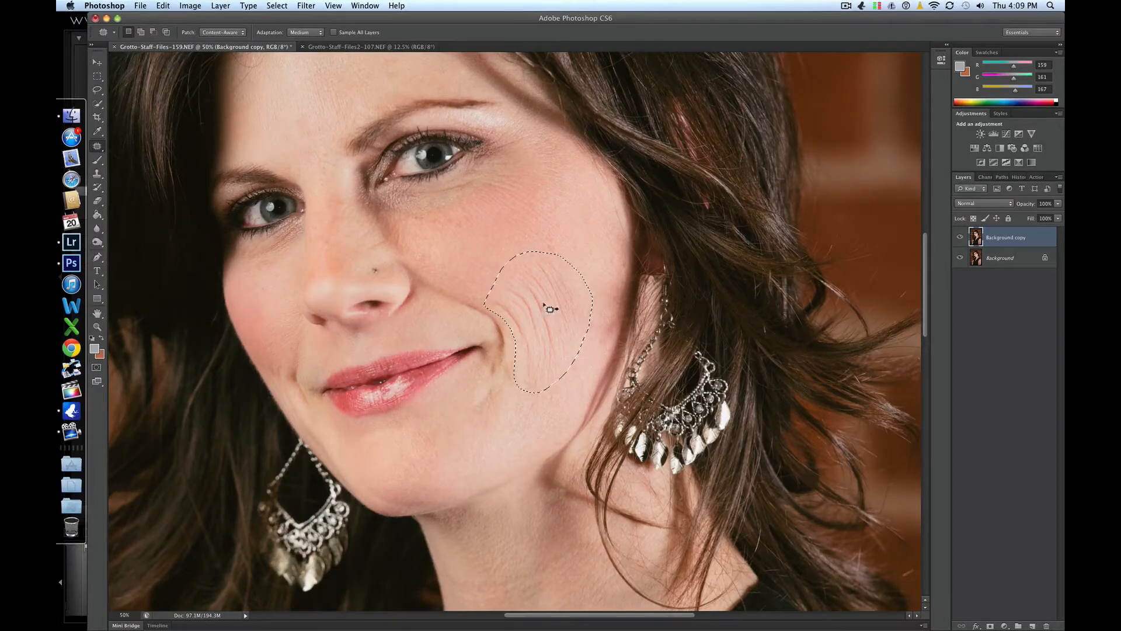
drag(550, 309, 559, 214)
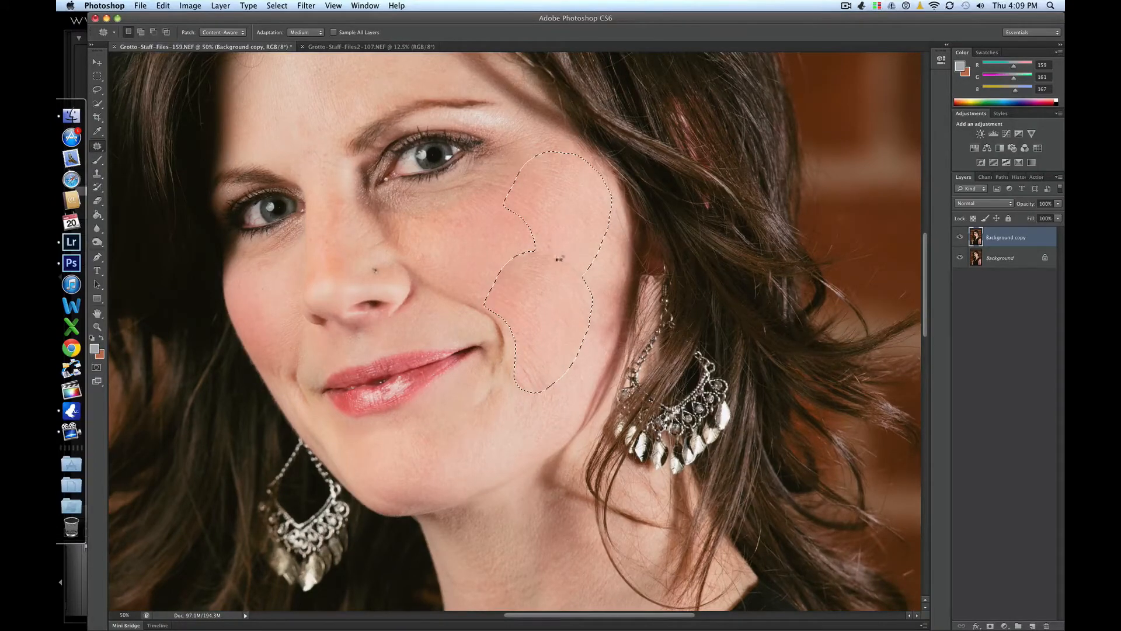
key(super+z)
Step: Fade the patch over the cheek's smile wrinkles to 86% opacity with Fade Patch Selection
click(163, 5)
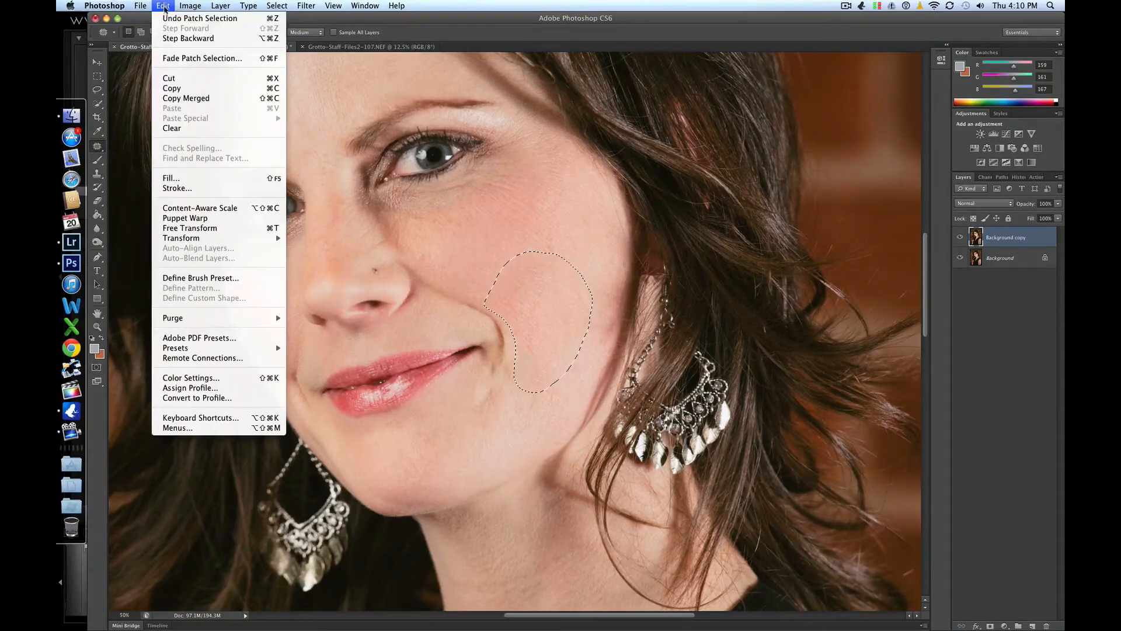
click(208, 59)
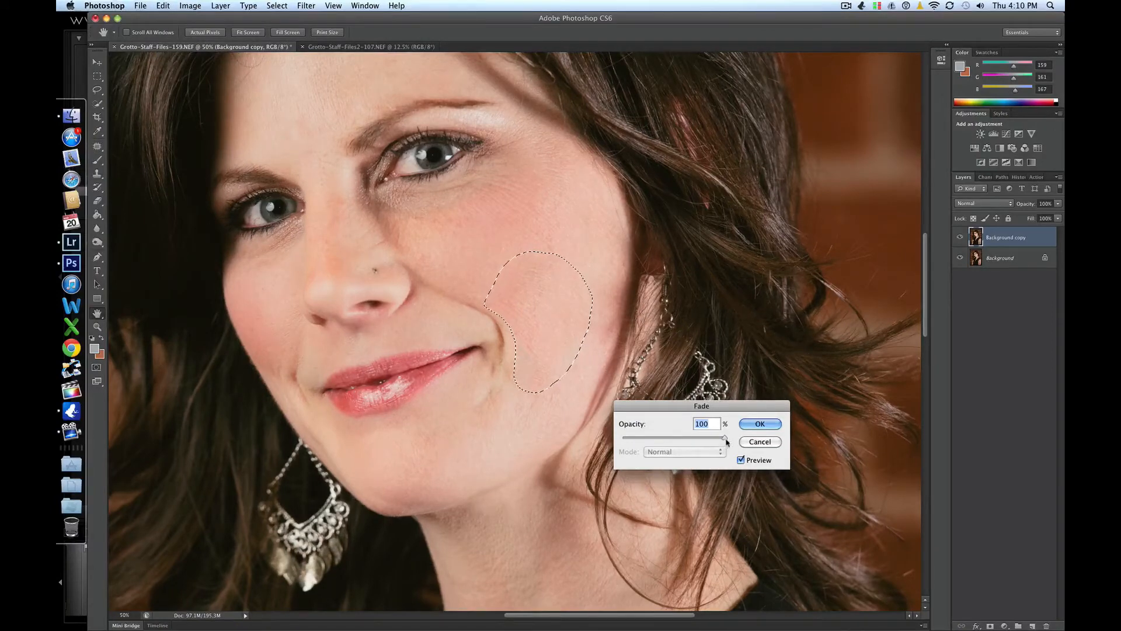
drag(726, 439, 624, 428)
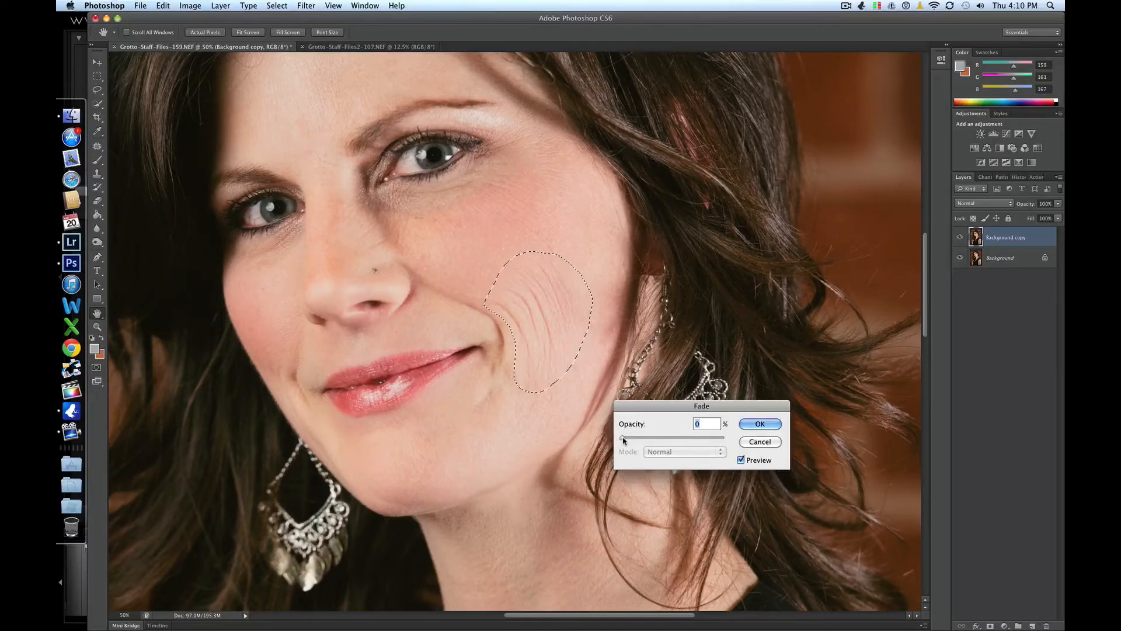
drag(623, 439, 649, 447)
drag(680, 441, 690, 443)
mouse_move(708, 438)
mouse_down()
mouse_move(729, 443)
mouse_move(711, 439)
mouse_up()
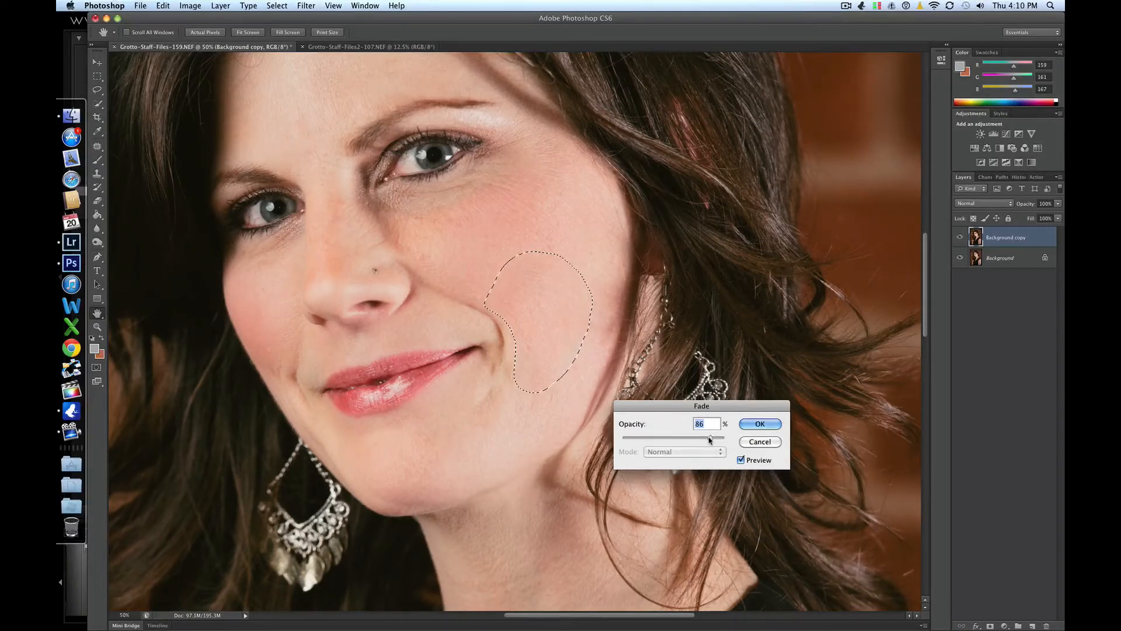
click(750, 424)
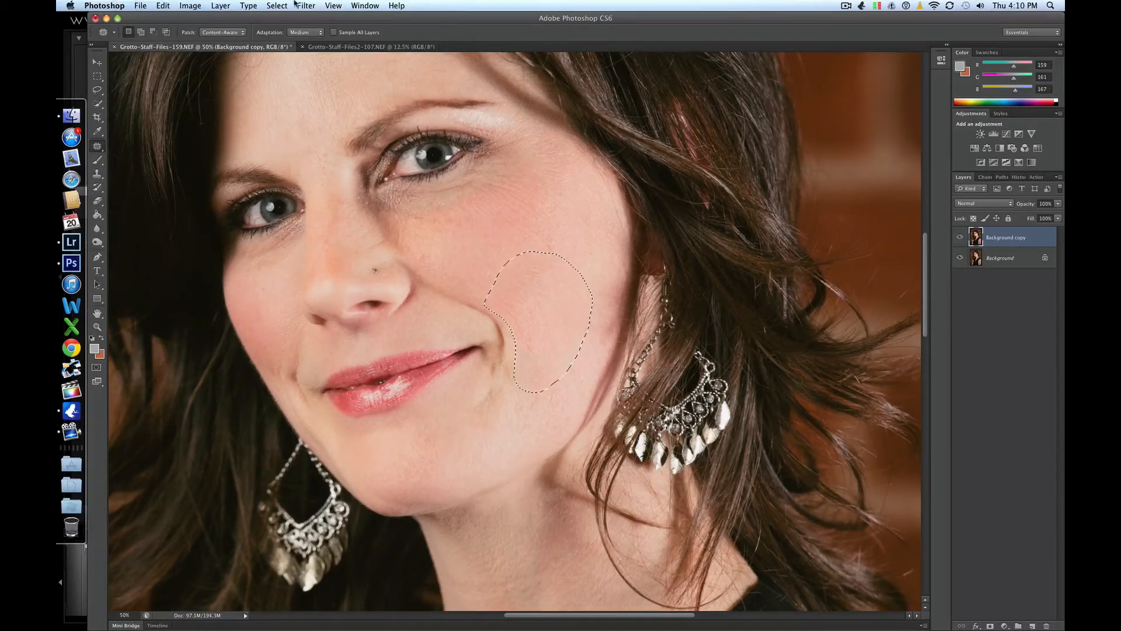
Step: Deselect the cheek area and toggle the Background copy layer's visibility to compare the retouched face with the original
click(277, 5)
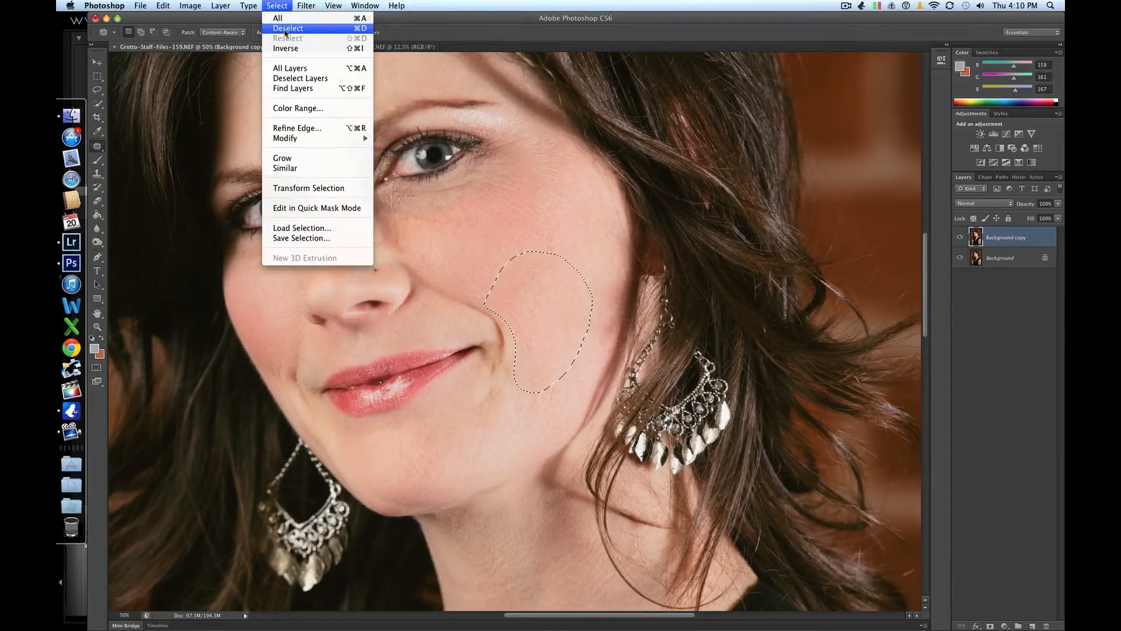
click(286, 28)
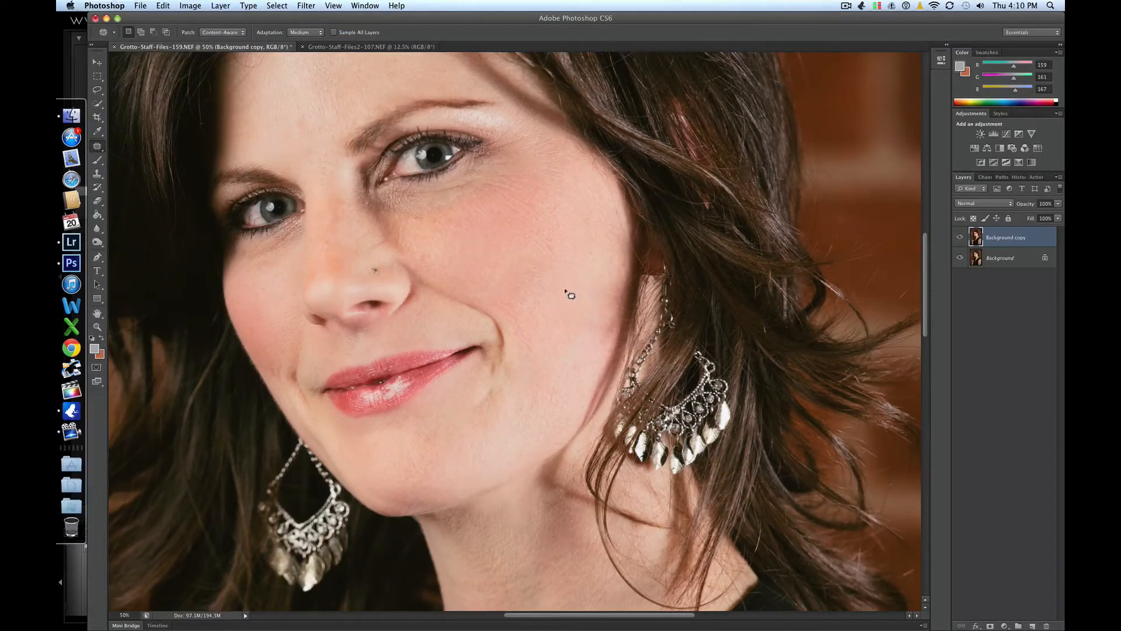
click(959, 241)
click(960, 241)
click(959, 240)
click(959, 241)
Step: Outline the lines under the eye above the patched cheek with the Patch Tool and feather the selection by 4 pixels
mouse_move(403, 197)
mouse_down()
mouse_move(514, 167)
mouse_move(517, 192)
mouse_move(458, 217)
mouse_move(419, 225)
mouse_move(394, 218)
mouse_move(402, 195)
mouse_move(380, 200)
mouse_up()
click(275, 5)
mouse_move(327, 138)
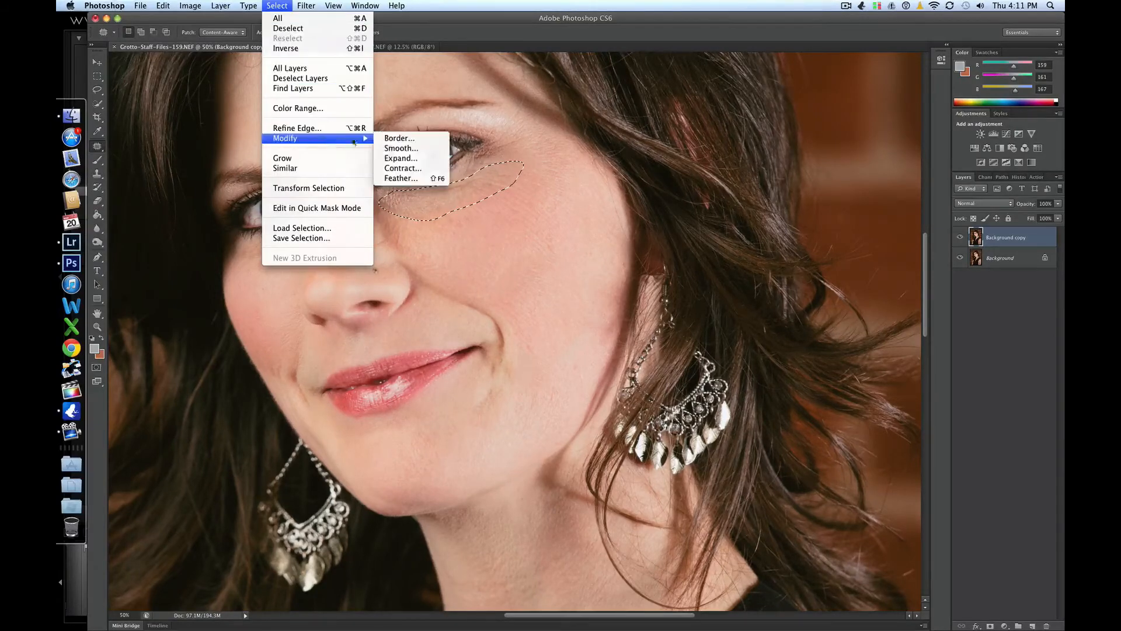
click(408, 179)
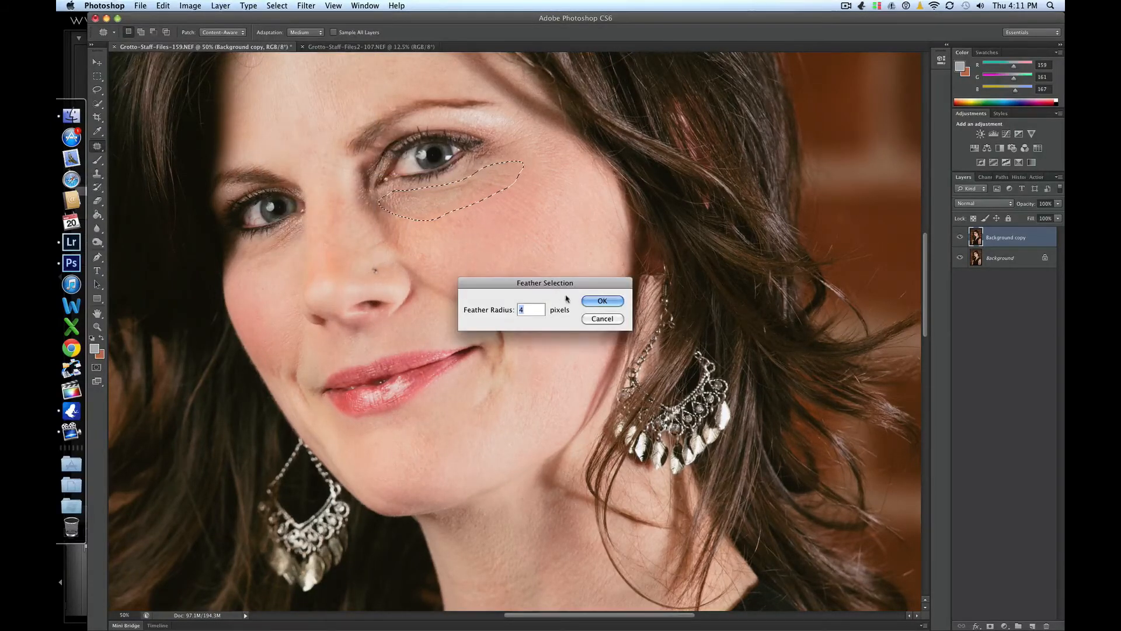
click(602, 299)
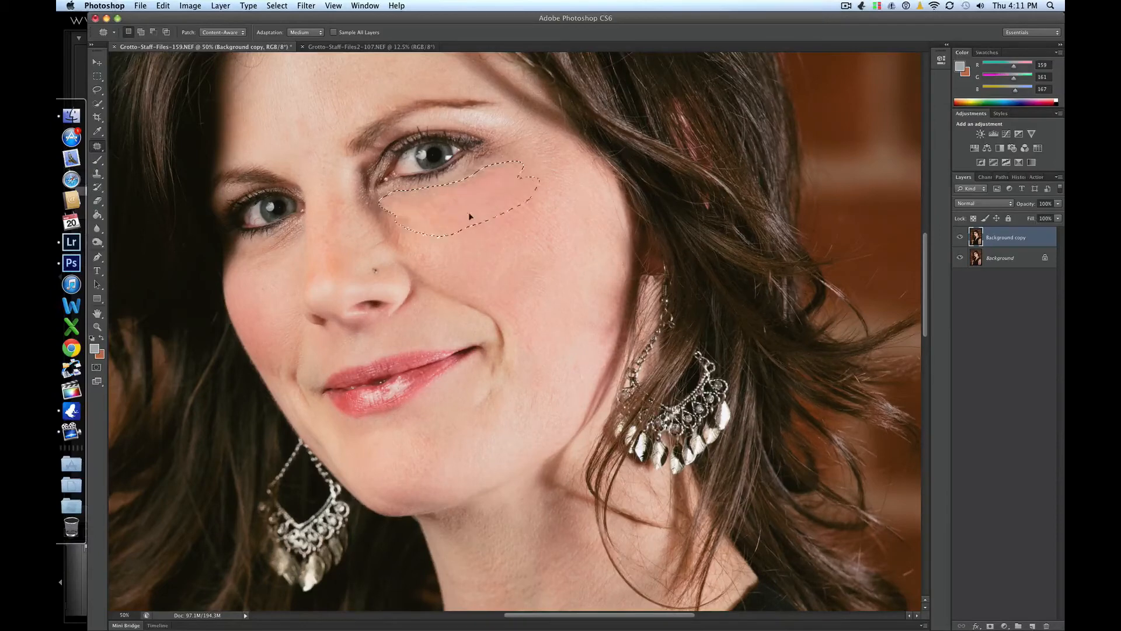
Step: Patch the selected under-eye area with the smooth skin just below it and fade the patch to 58% opacity
drag(452, 197, 465, 221)
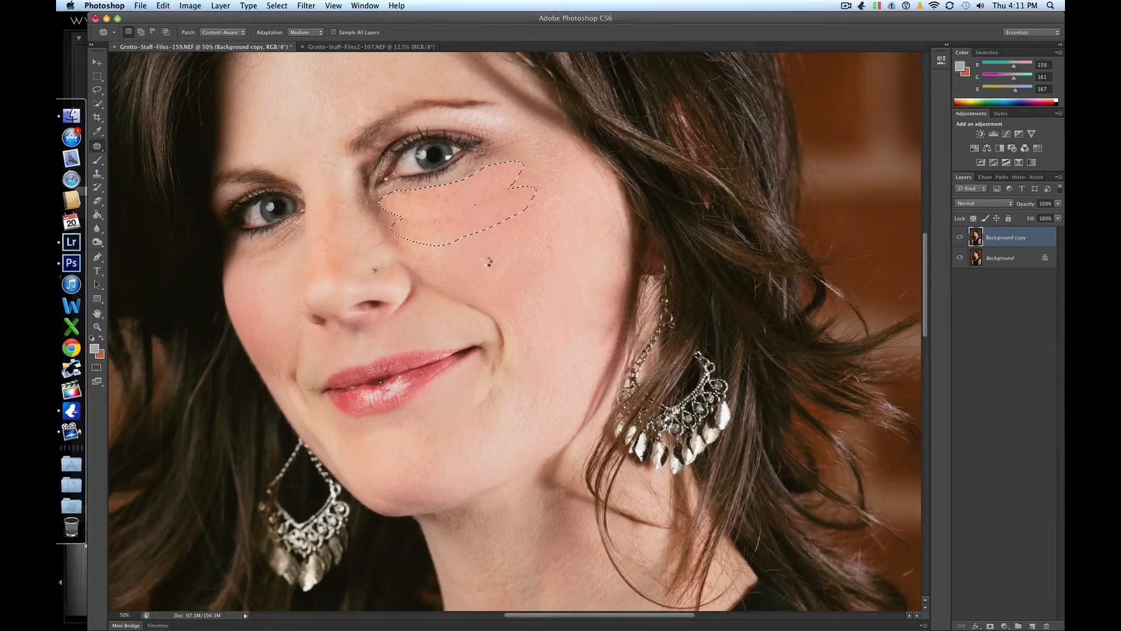
click(162, 5)
click(202, 58)
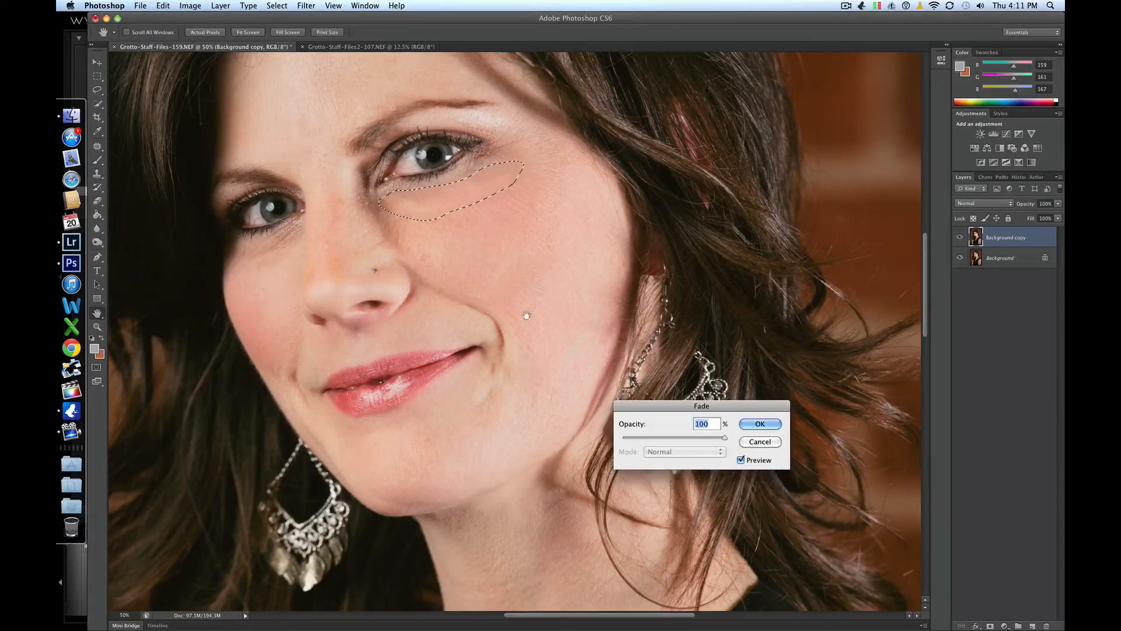
drag(721, 440, 683, 440)
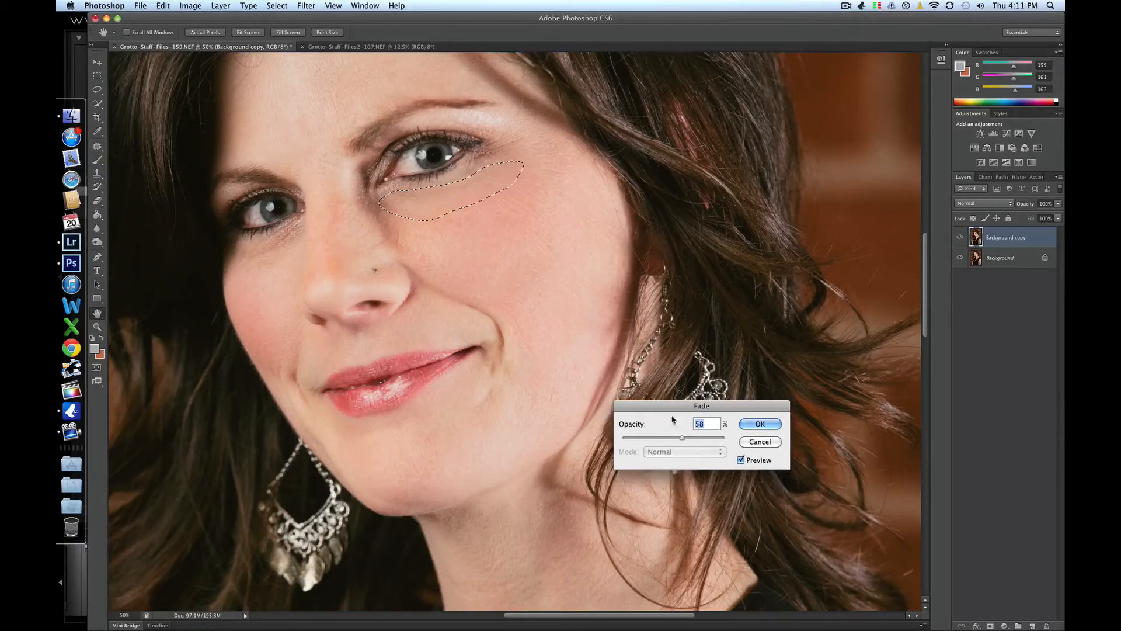
click(759, 424)
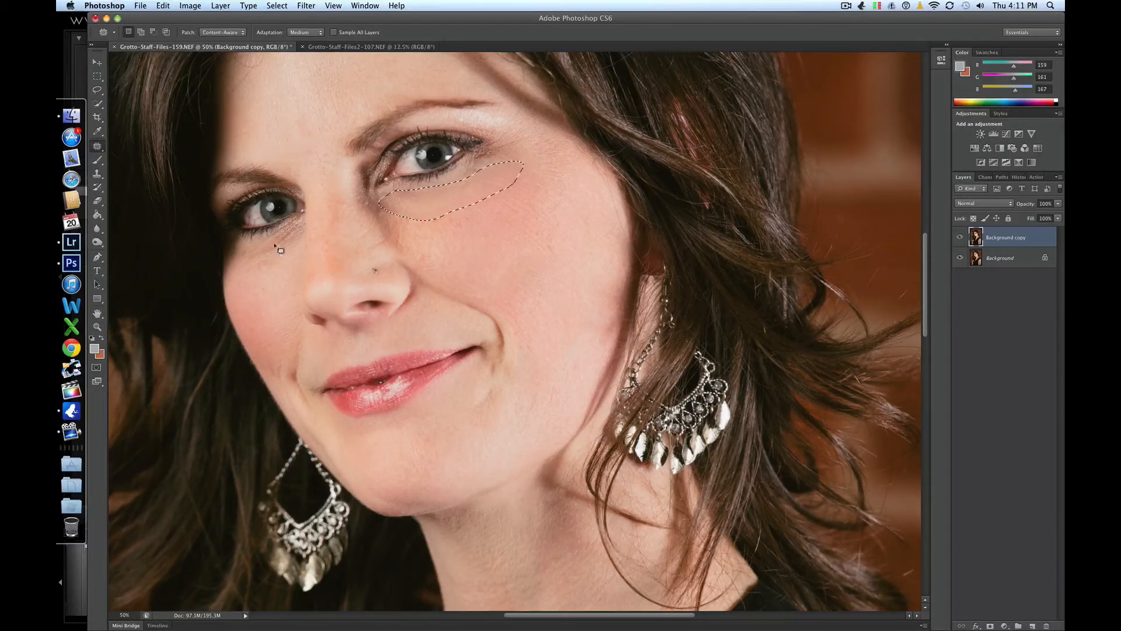
Step: Outline the lines under the other eye, on the shadowed side of the face, and feather that selection
mouse_move(239, 254)
mouse_down()
mouse_move(301, 222)
mouse_move(286, 254)
mouse_move(234, 256)
mouse_move(277, 246)
mouse_move(281, 295)
mouse_up()
click(274, 5)
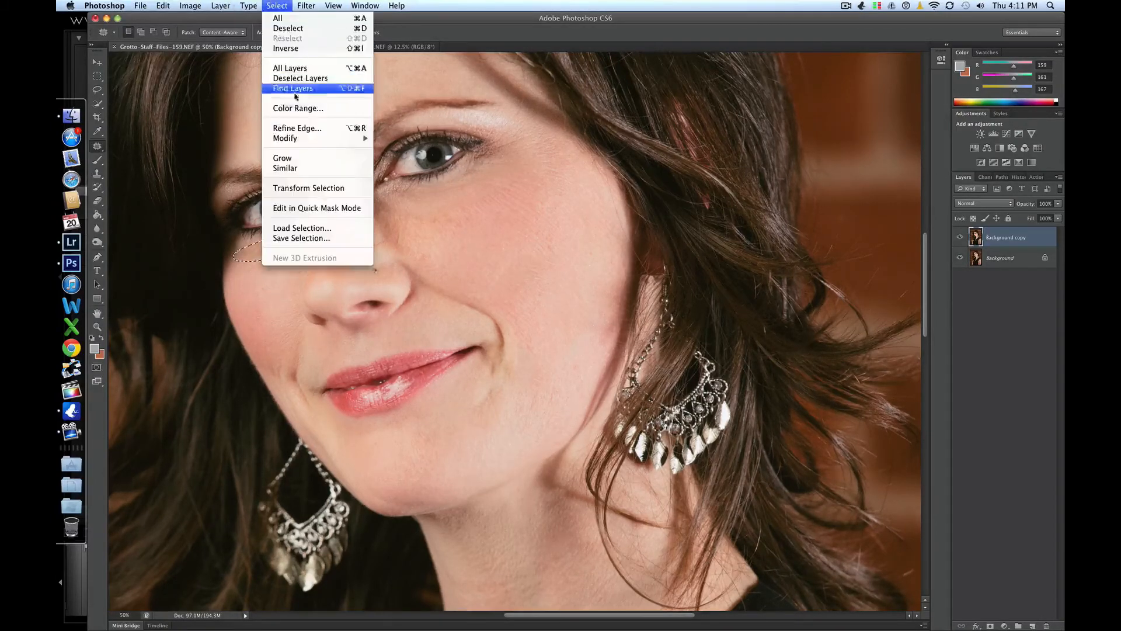
mouse_move(325, 139)
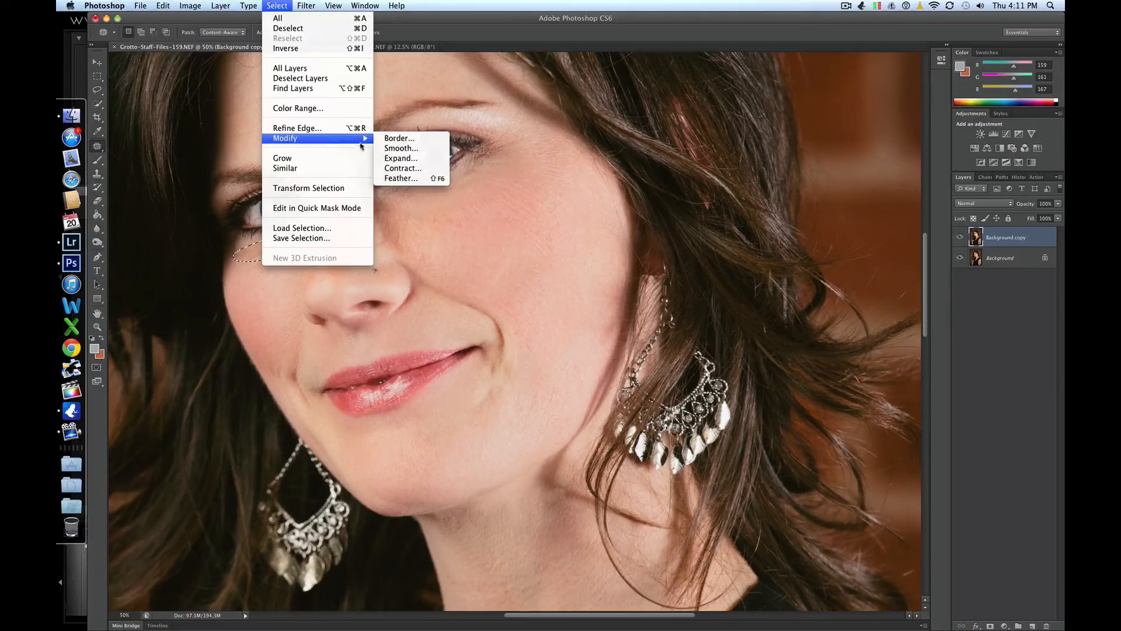
click(400, 178)
click(596, 301)
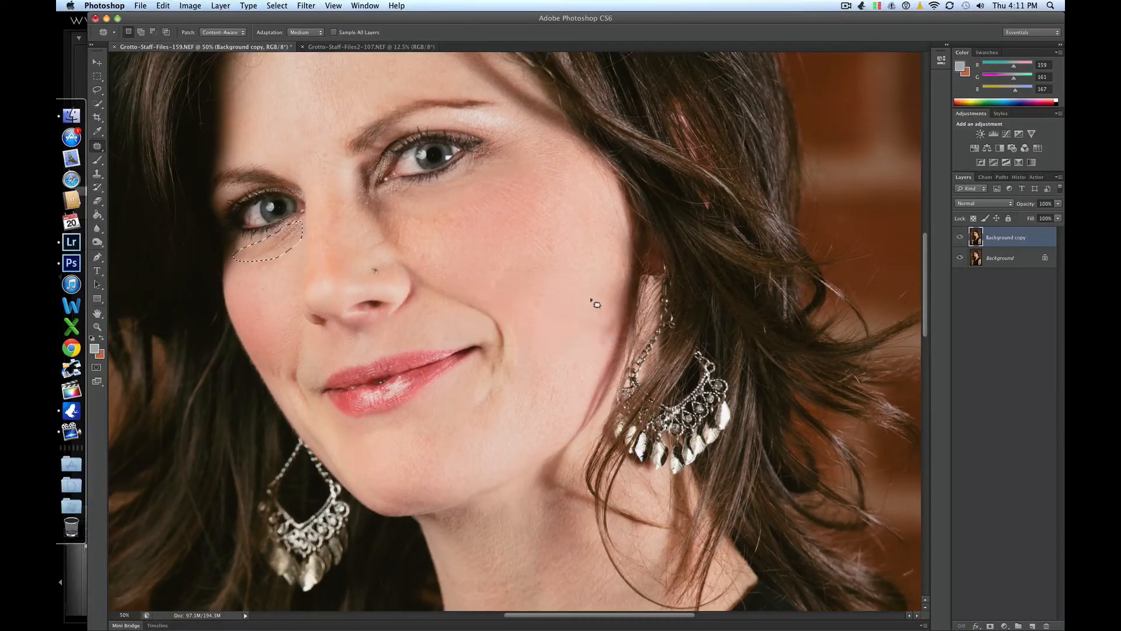
Step: Patch this second under-eye area with the cheek skin just below, fade the patch to 70% opacity and deselect
drag(274, 252, 293, 271)
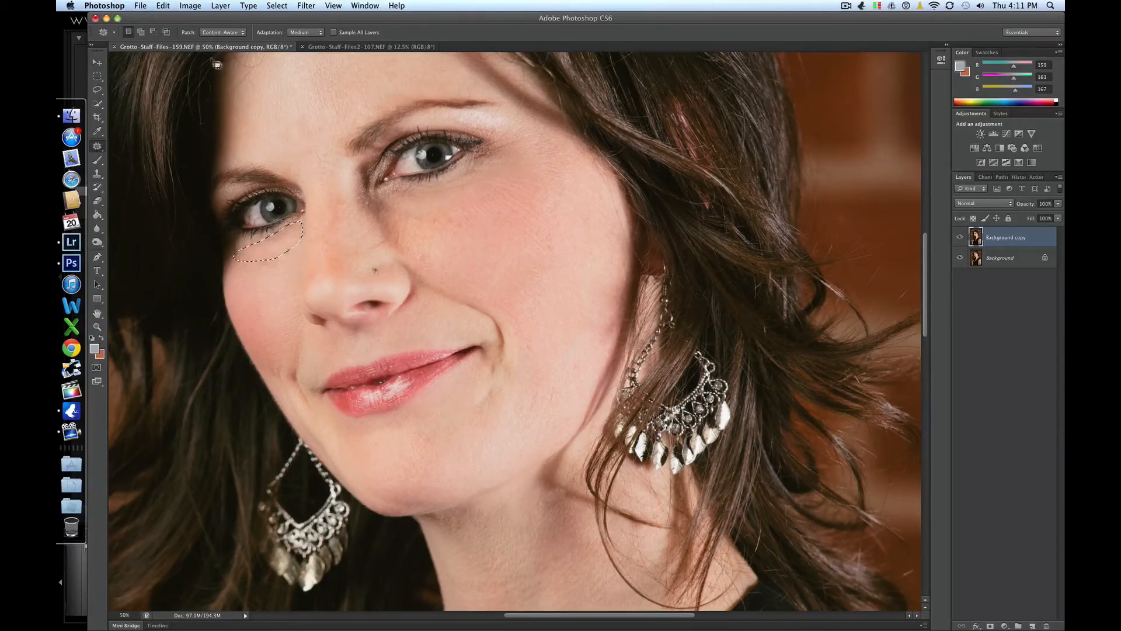
click(163, 6)
click(184, 59)
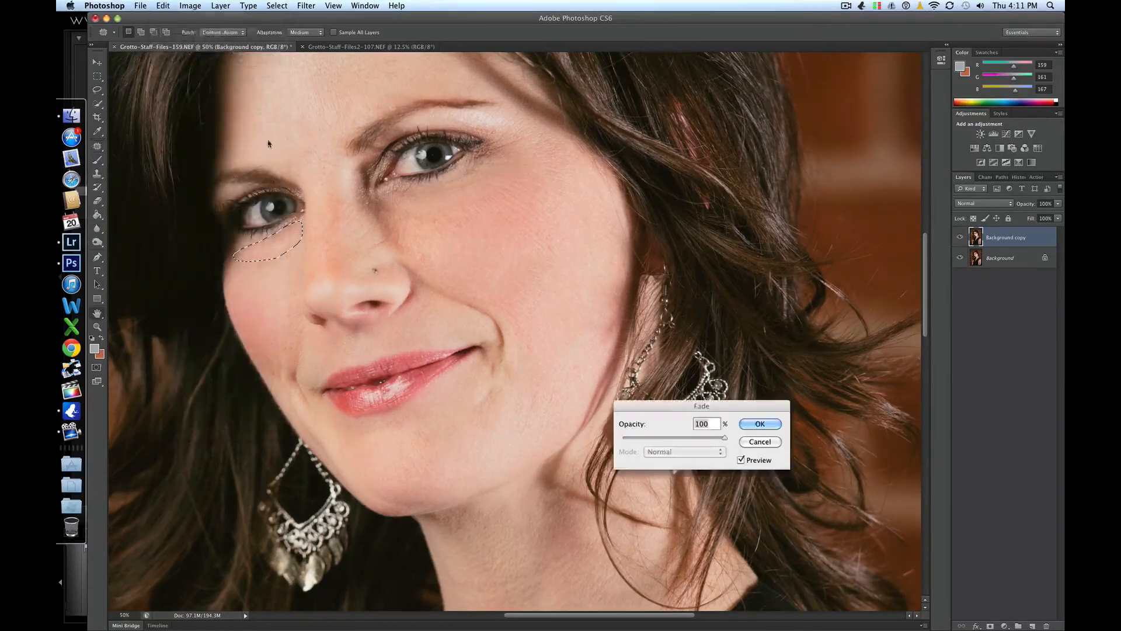
drag(726, 442, 713, 439)
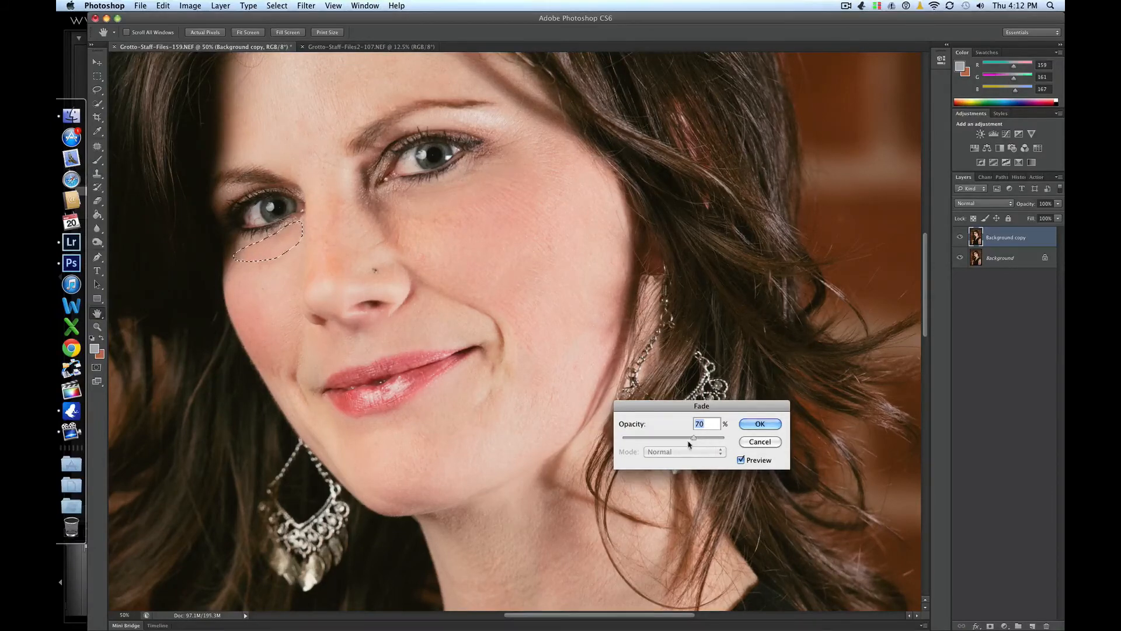
click(760, 424)
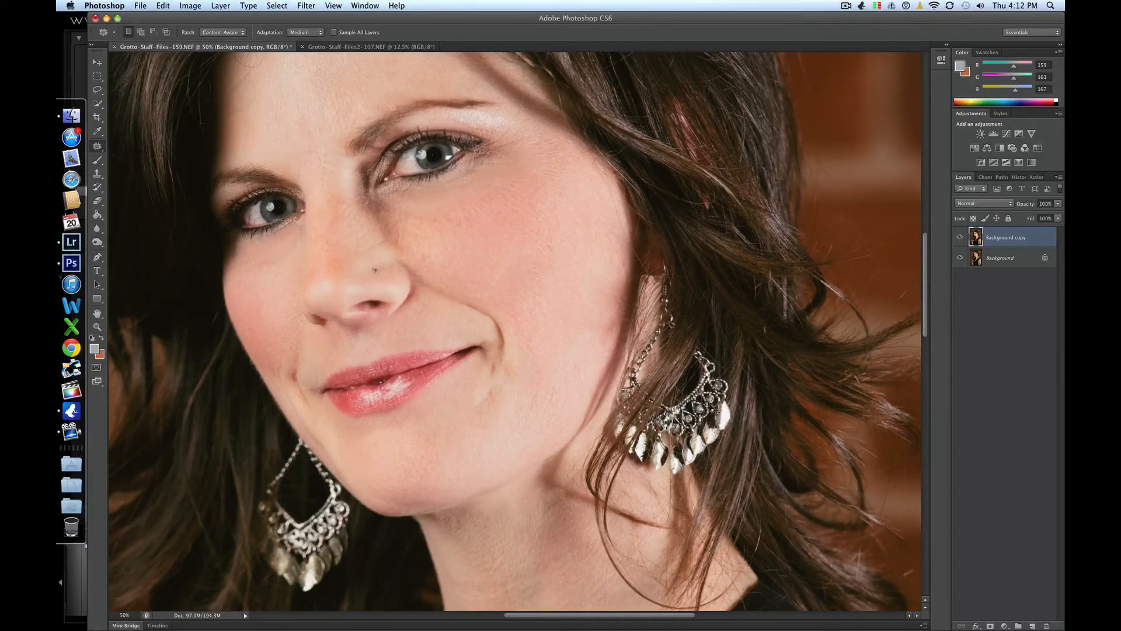
key(super+d)
Step: Fit the whole portrait in view and toggle the Background copy layer's visibility to compare the retouch with the original
key(super+0)
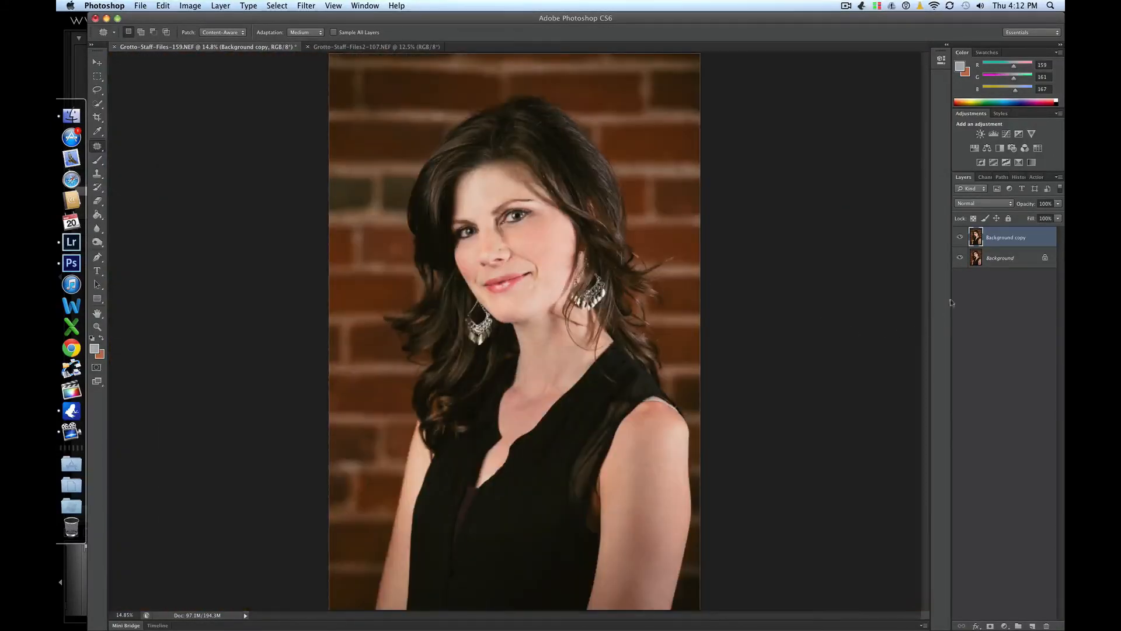
click(961, 239)
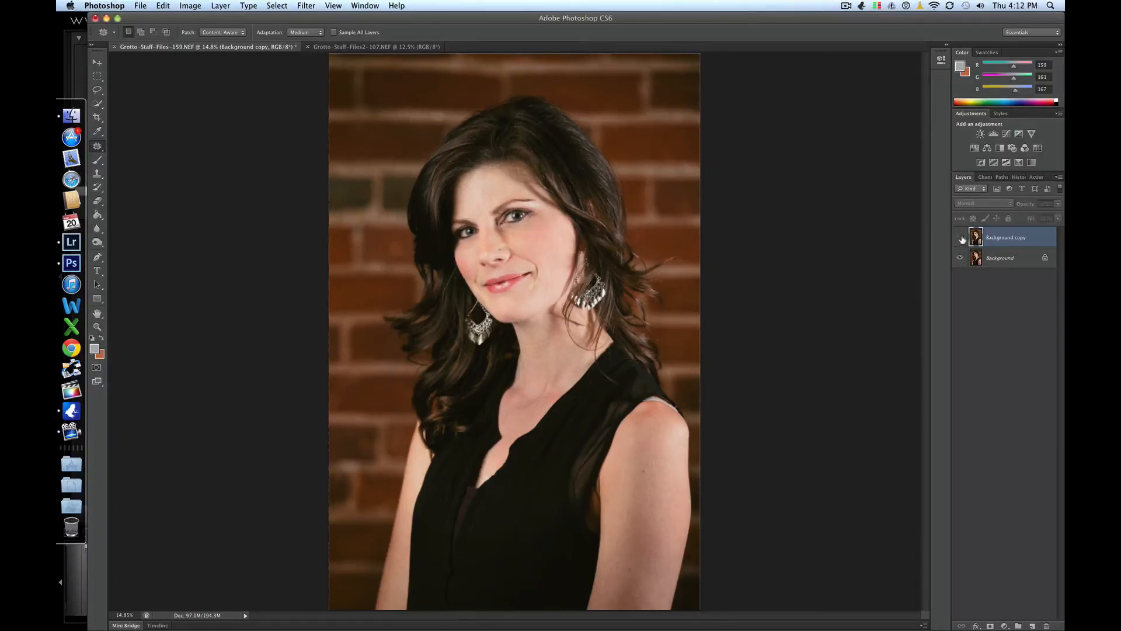
click(959, 239)
click(958, 238)
click(960, 238)
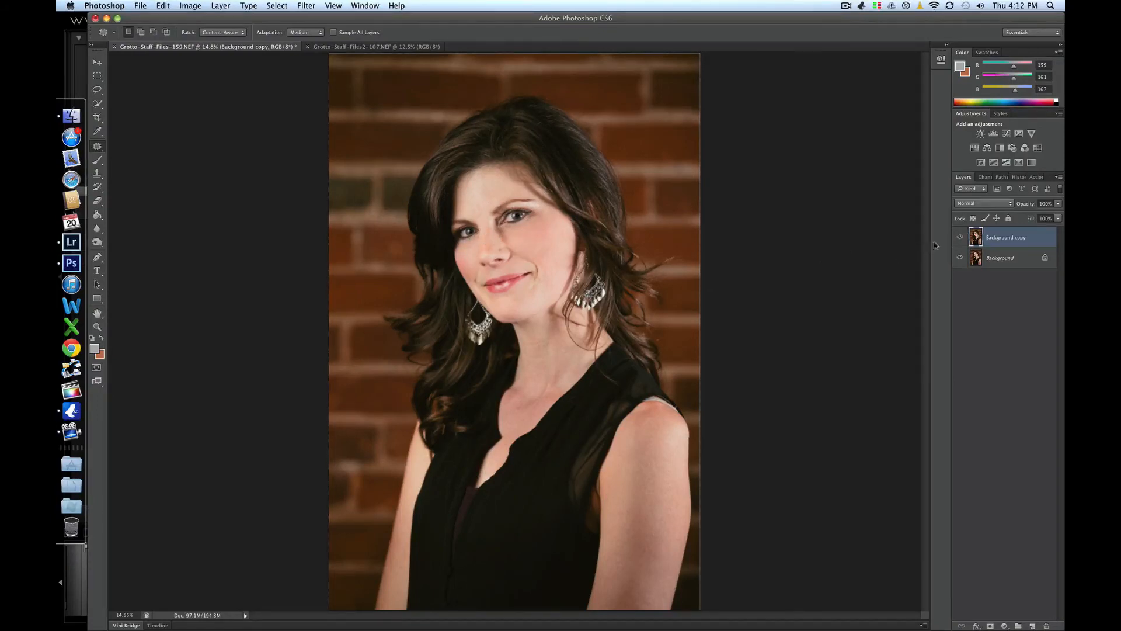
click(959, 239)
click(961, 239)
click(960, 239)
click(960, 239)
click(960, 240)
click(959, 241)
click(960, 240)
click(959, 240)
click(960, 239)
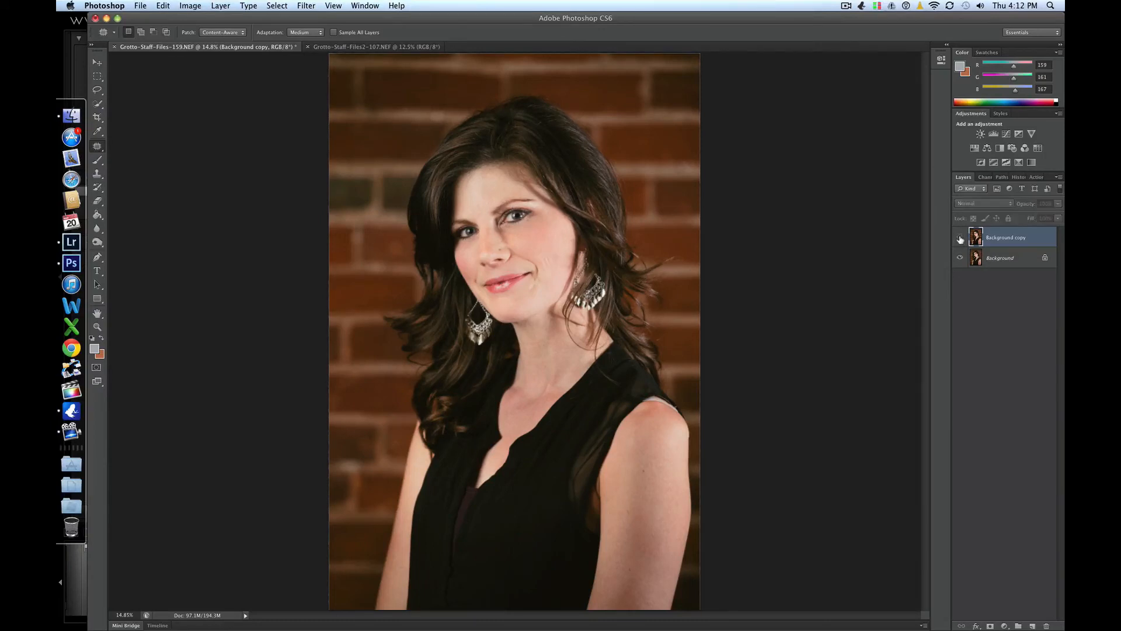
click(959, 240)
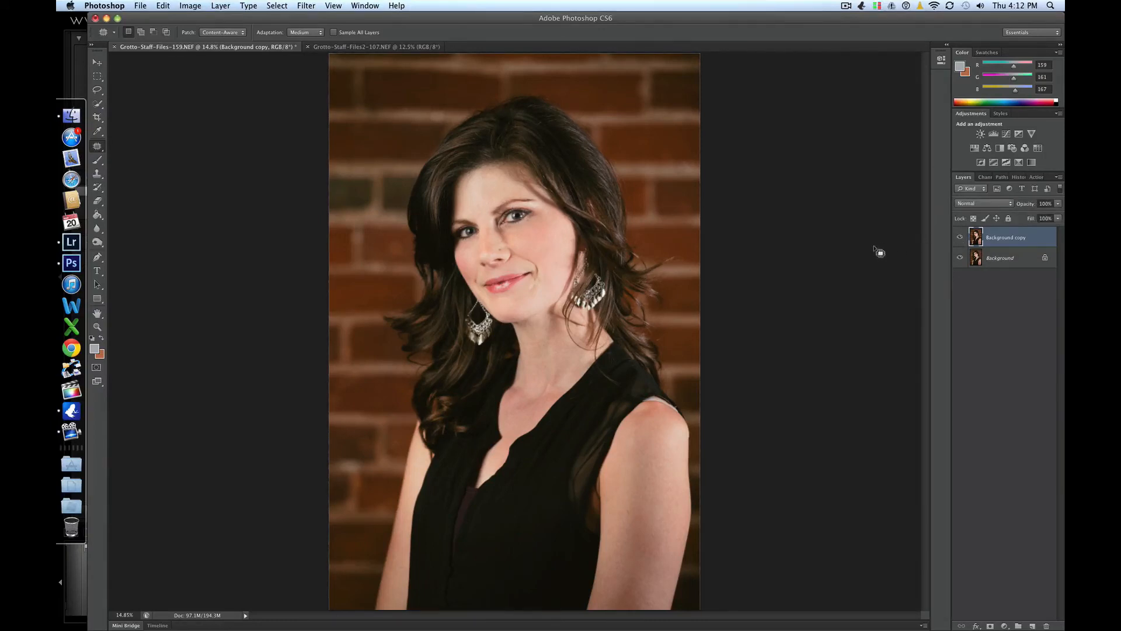